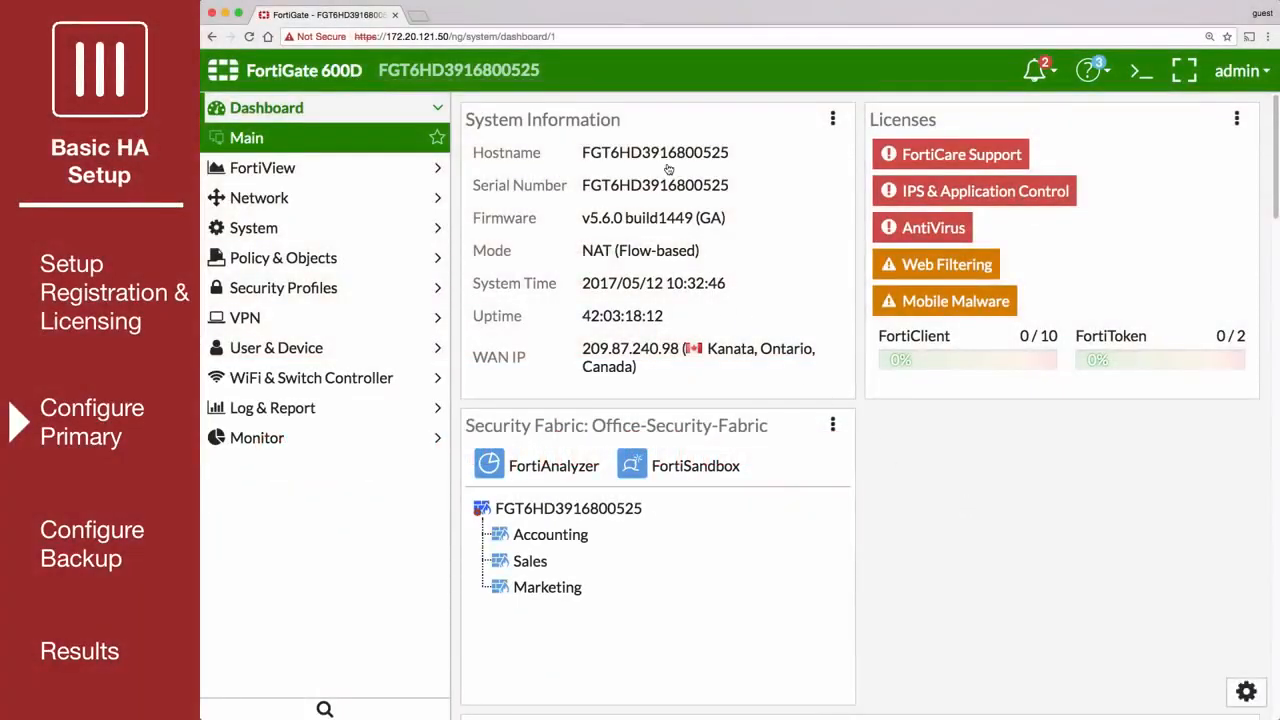
Step: Set the primary FortiGate's host name to External-Primary in the system settings and apply it
{"action": "mouse_move", "coordinate": [662, 150]}
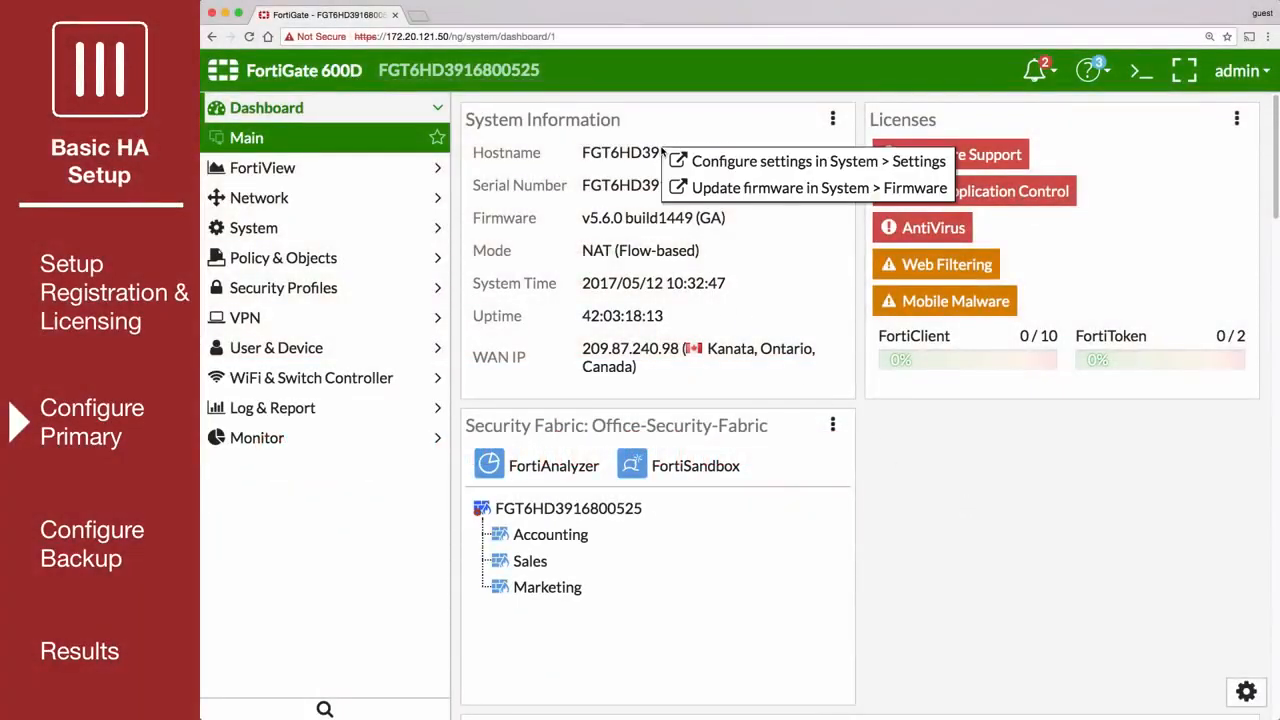
{"action": "left_click", "coordinate": [712, 162]}
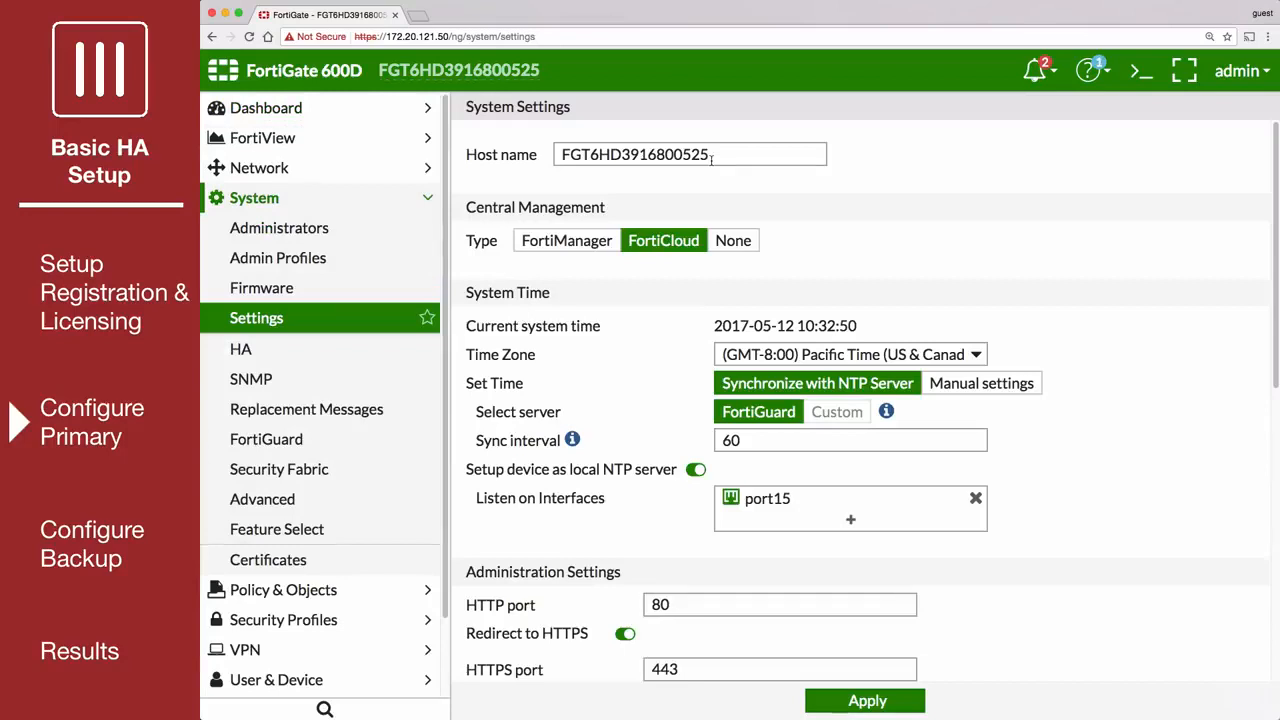
{"action": "left_click_drag", "start_coordinate": [711, 160], "coordinate": [560, 160]}
{"action": "type", "text": "External-Primary"}
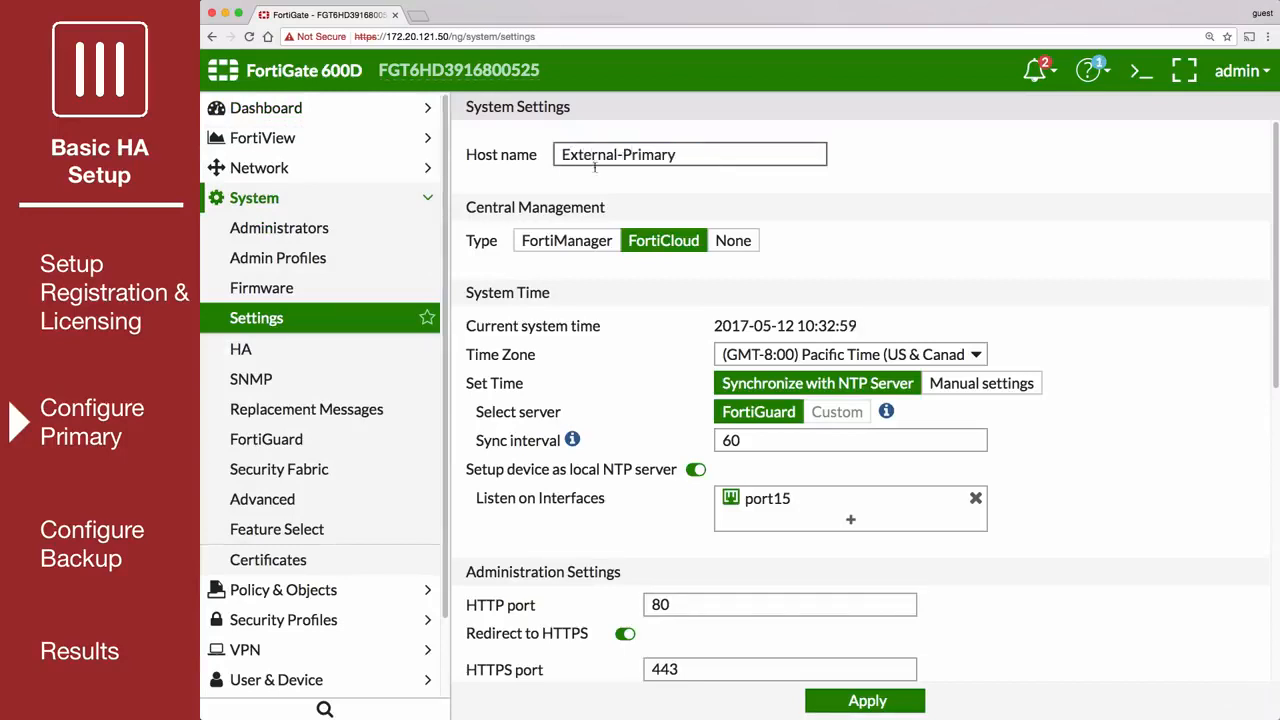
{"action": "left_click", "coordinate": [850, 700]}
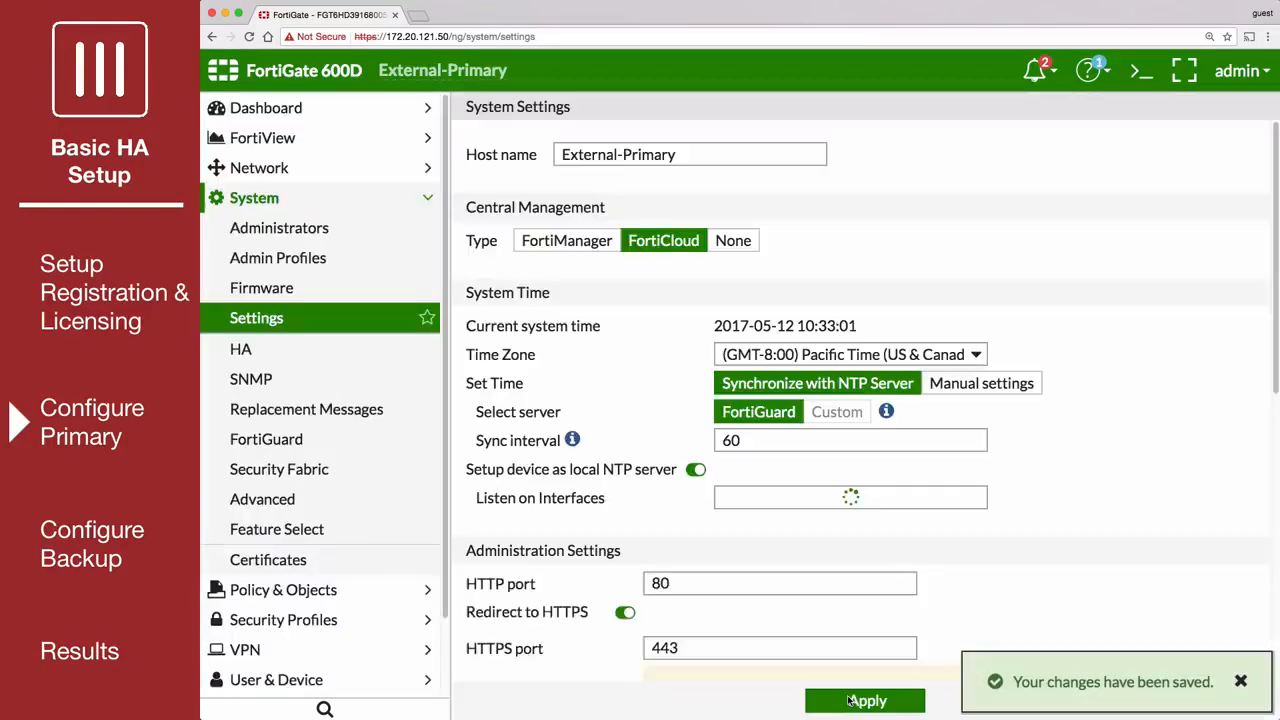
Step: In the primary's High Availability settings, set the mode to Active-Passive and the device priority to 250
{"action": "left_click", "coordinate": [280, 355]}
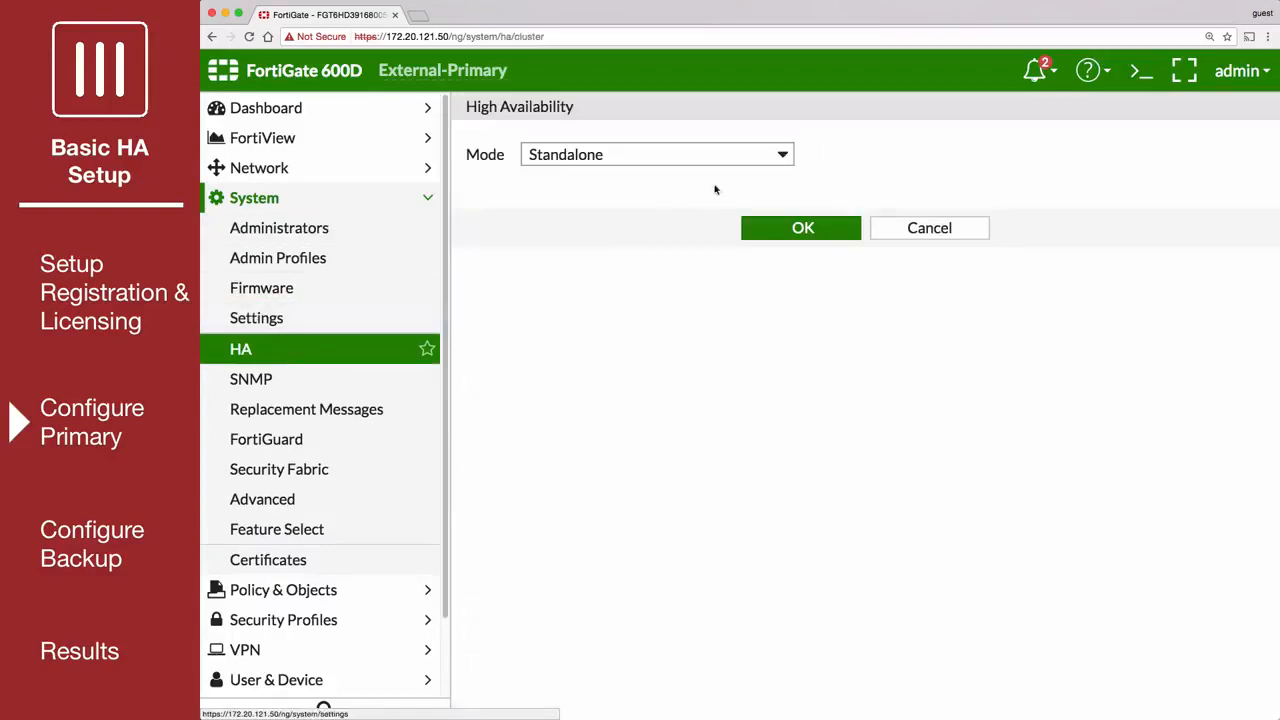
{"action": "left_click", "coordinate": [762, 155]}
{"action": "left_click", "coordinate": [743, 198]}
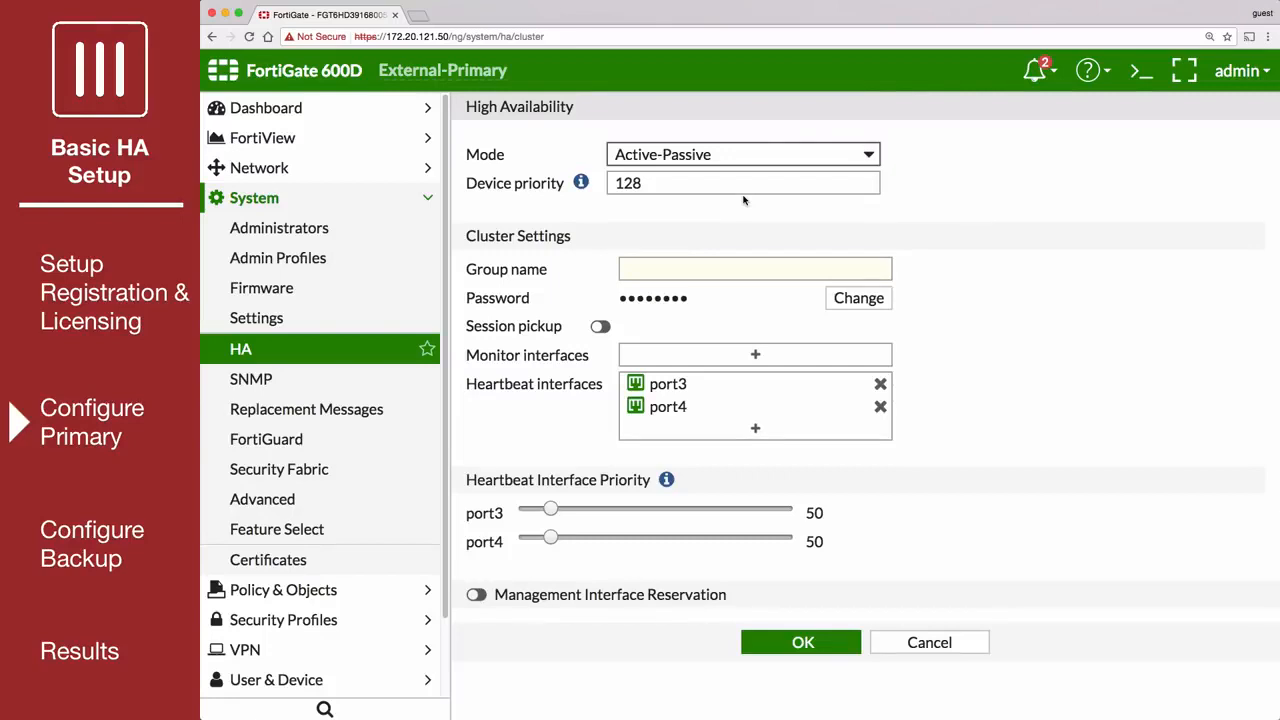
{"action": "double_click", "coordinate": [628, 183]}
{"action": "type", "text": "250"}
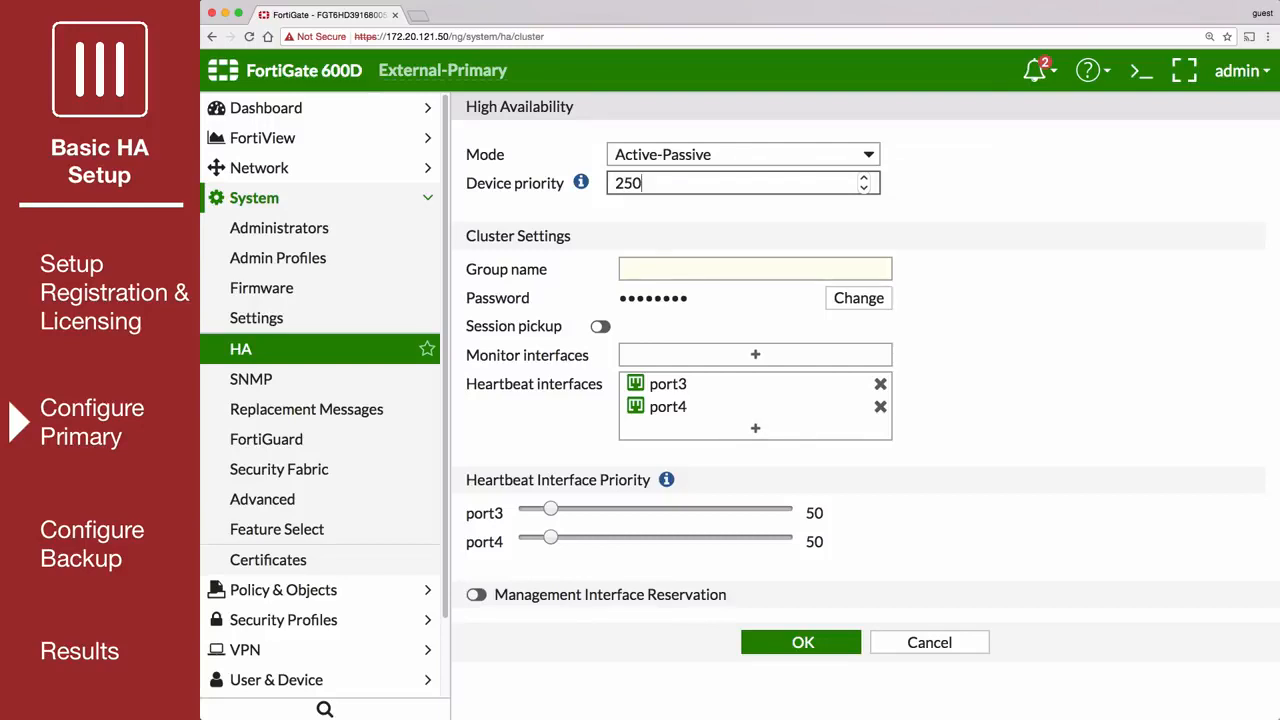
Step: Set the cluster group name to External-HA-Cluster, enter the cluster password, save the HA settings and refresh the page
{"action": "left_click", "coordinate": [643, 268]}
{"action": "type", "text": "Externa"}
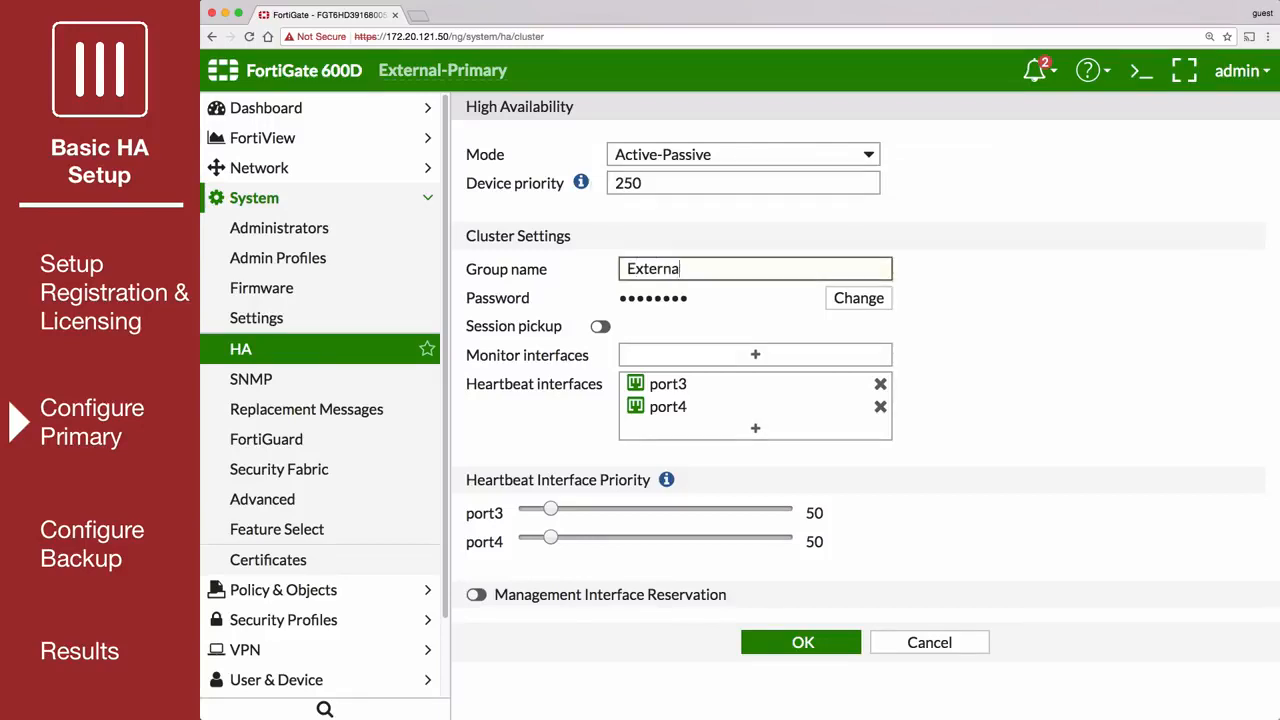
{"action": "type", "text": "l-HA-Cluster"}
{"action": "left_click", "coordinate": [850, 298]}
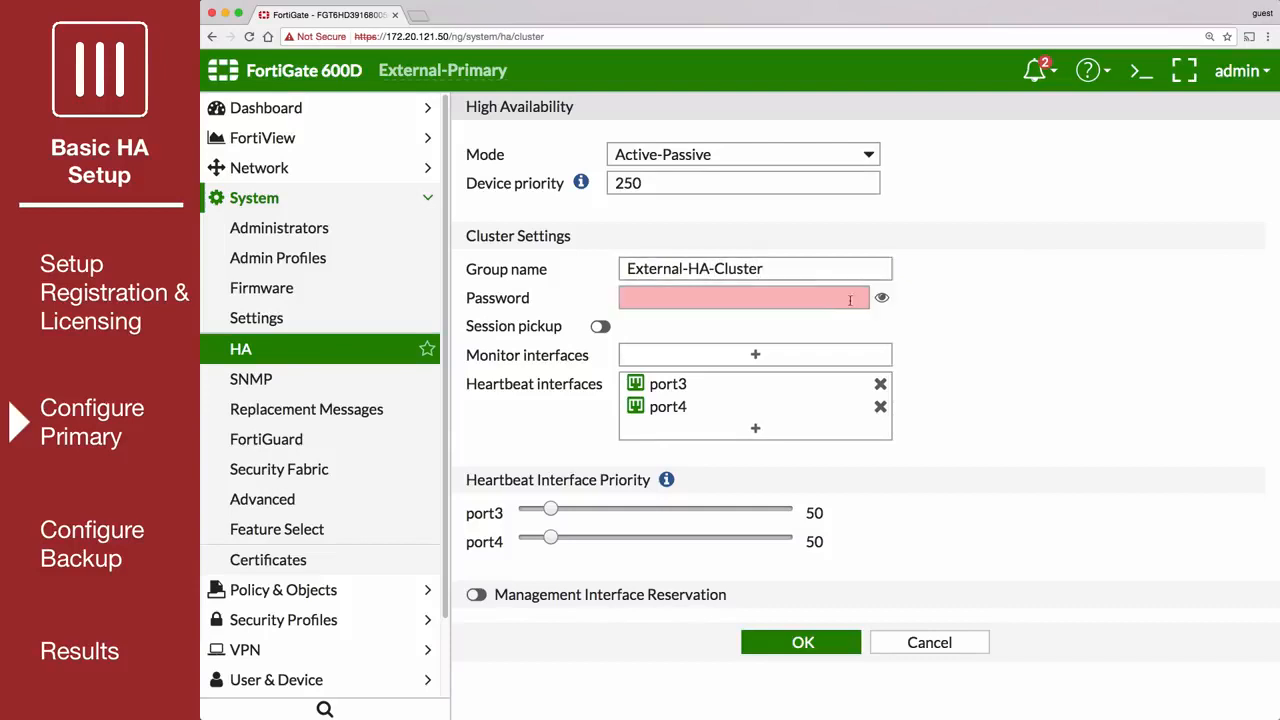
{"action": "type", "text": "****"}
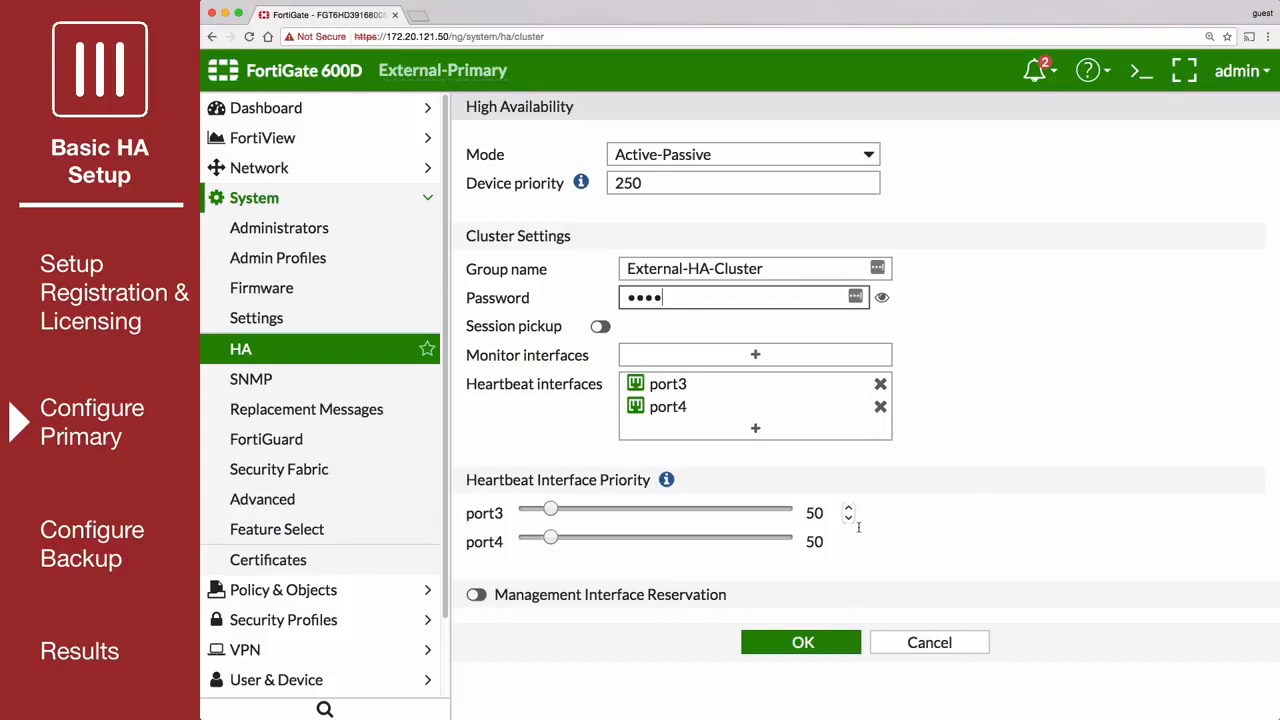
{"action": "left_click", "coordinate": [806, 645]}
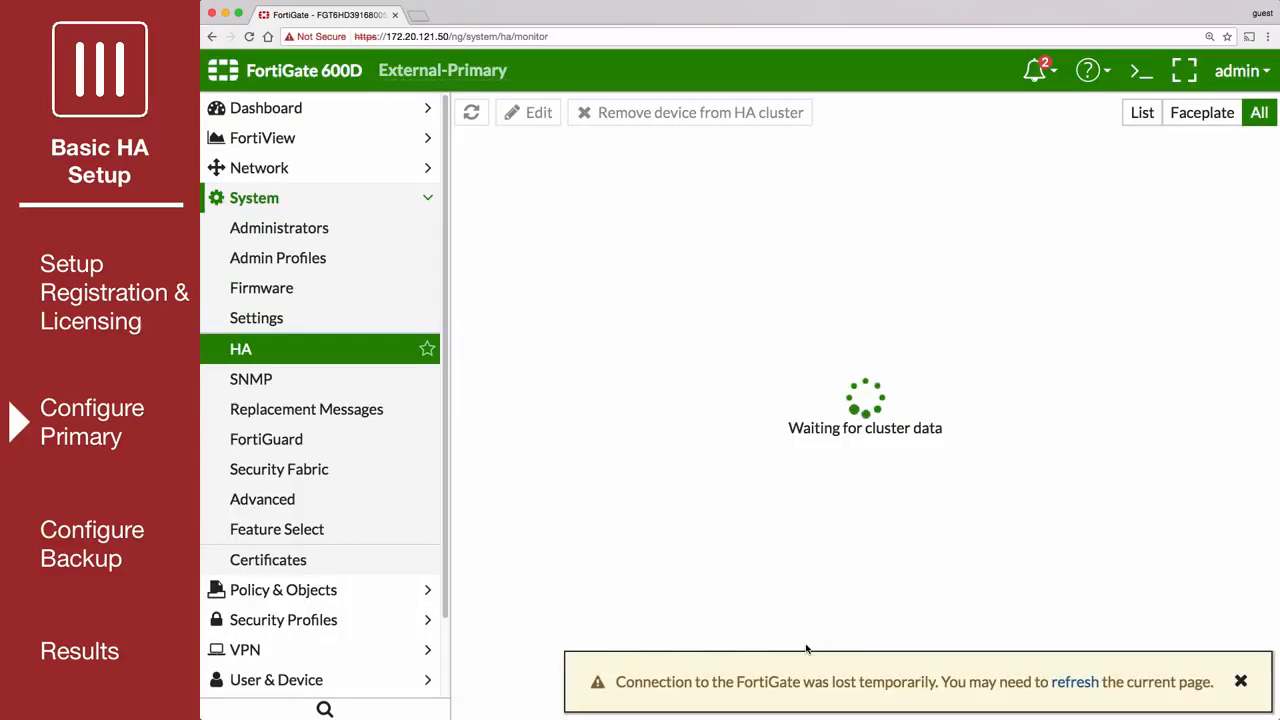
{"action": "left_click", "coordinate": [1059, 683]}
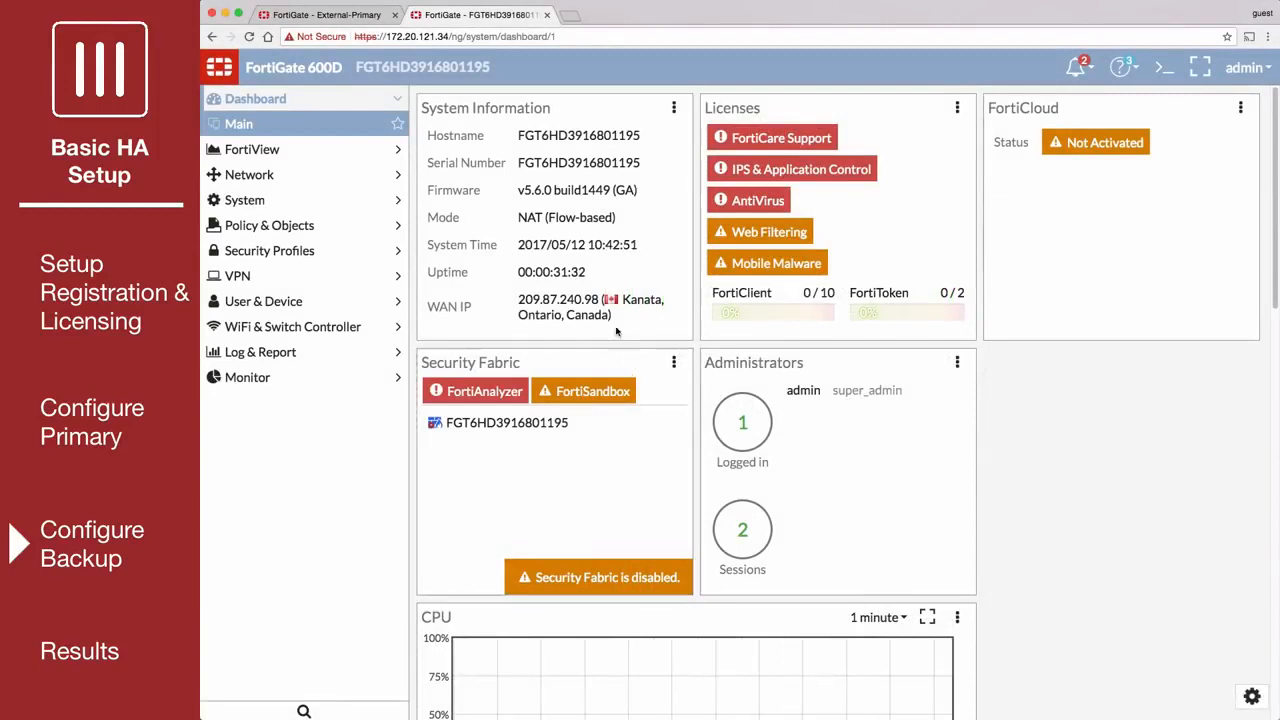
Step: Set the backup FortiGate's host name to External-Backup in its system settings and apply it
{"action": "mouse_move", "coordinate": [563, 138]}
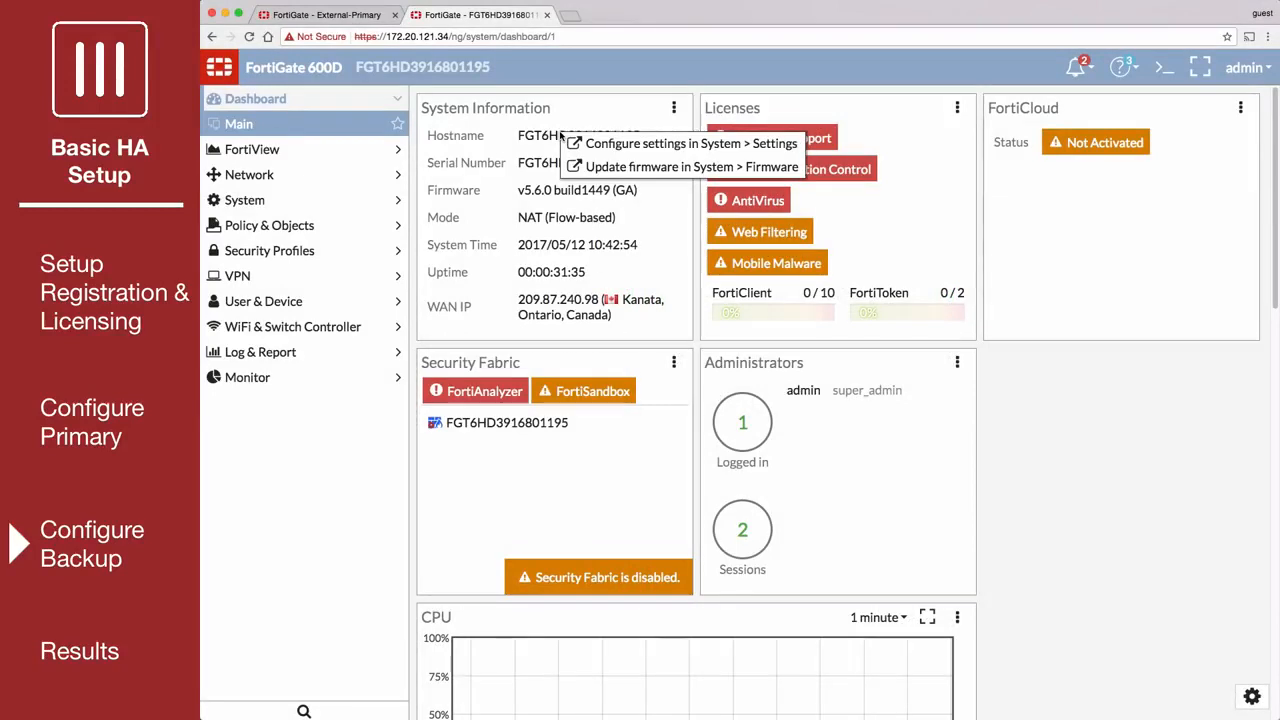
{"action": "left_click", "coordinate": [617, 146]}
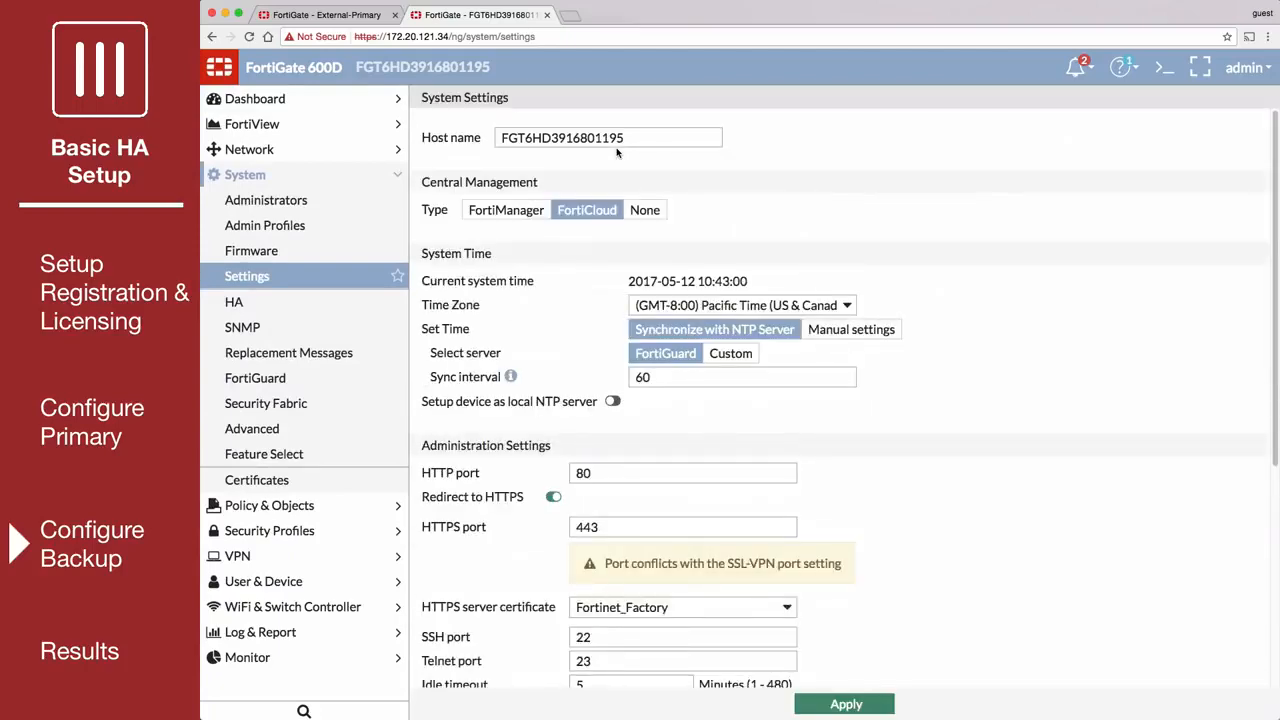
{"action": "double_click", "coordinate": [615, 139]}
{"action": "type", "text": "External-Backup"}
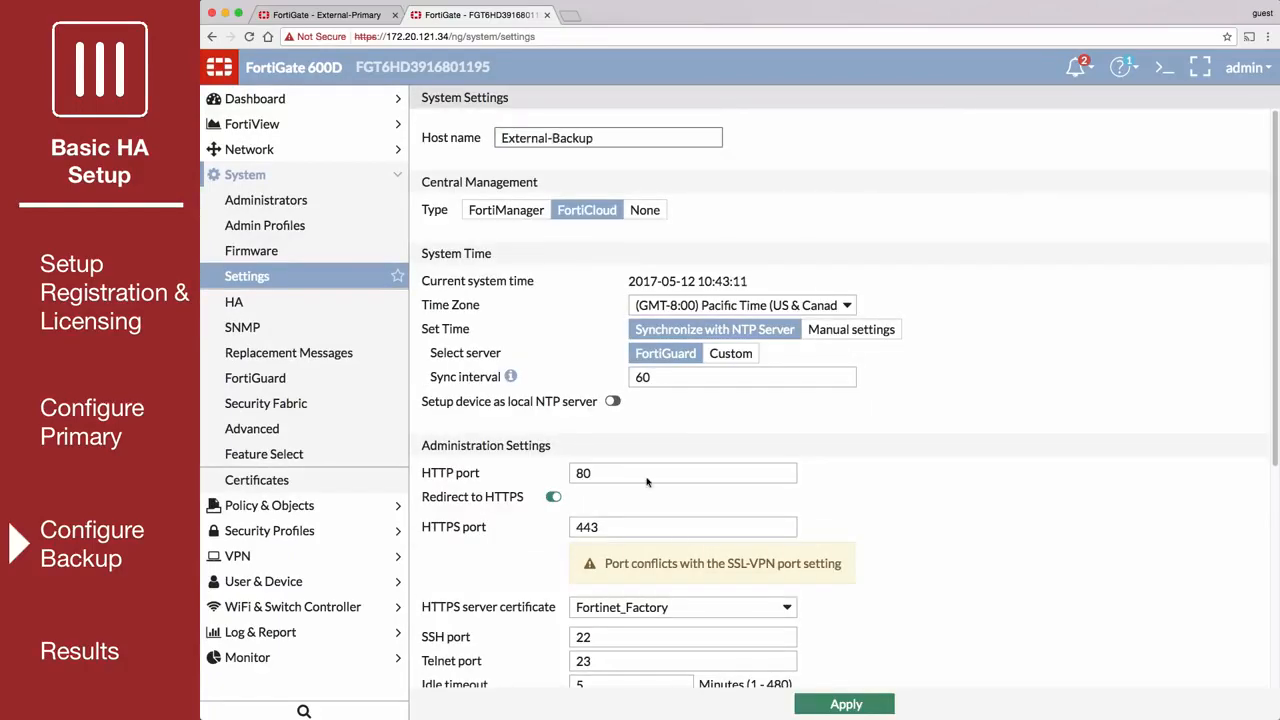
{"action": "left_click", "coordinate": [842, 704]}
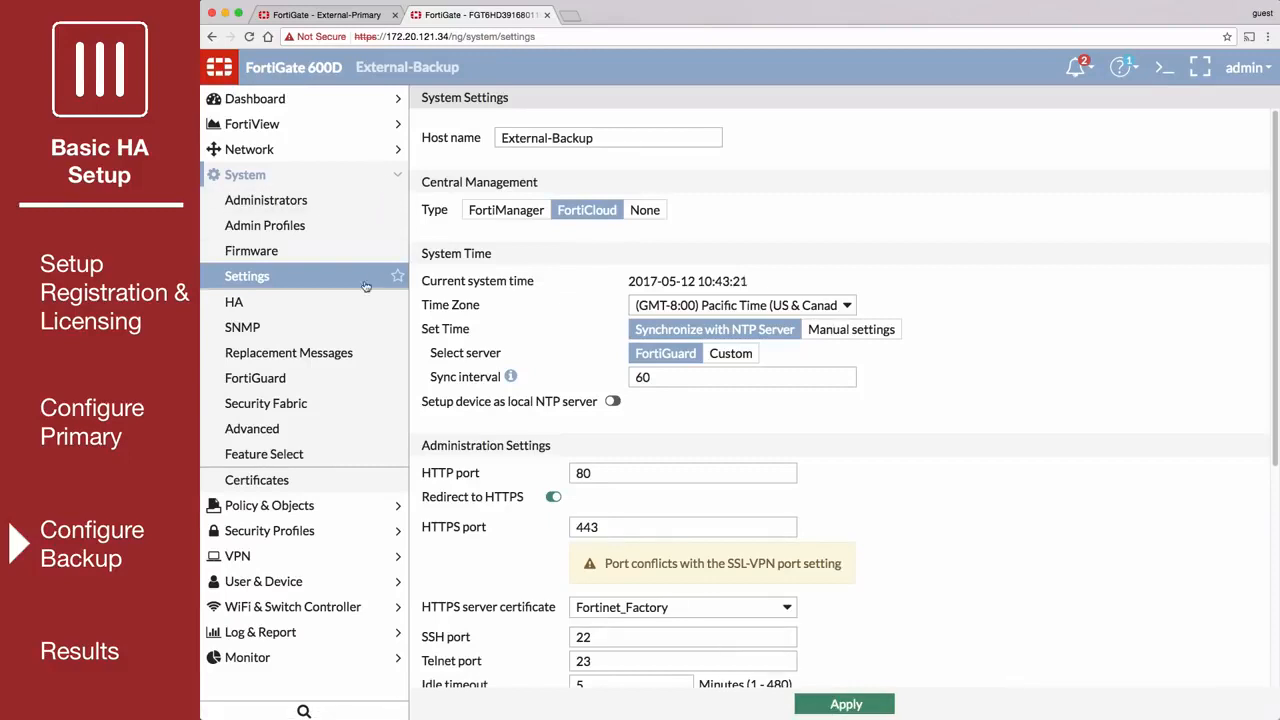
Step: In the backup's High Availability settings, set the mode to Active-Passive and the device priority to 50
{"action": "left_click", "coordinate": [327, 304]}
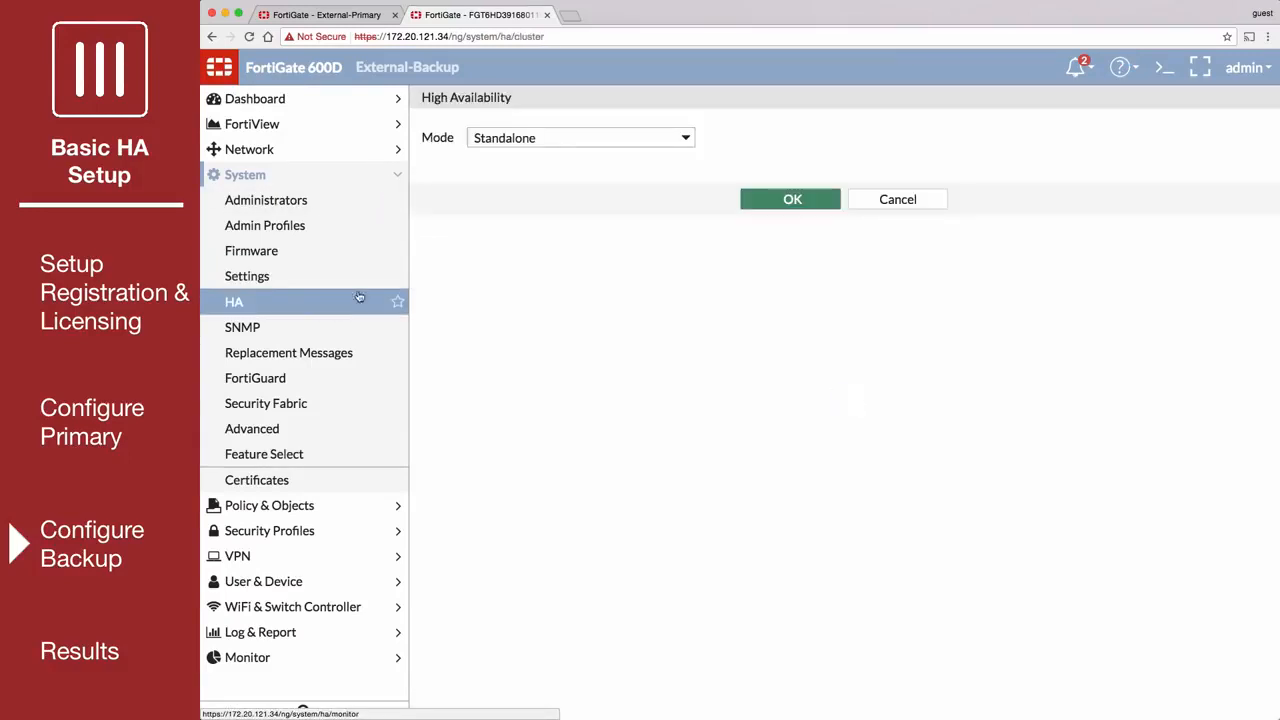
{"action": "left_click", "coordinate": [686, 139]}
{"action": "left_click", "coordinate": [666, 171]}
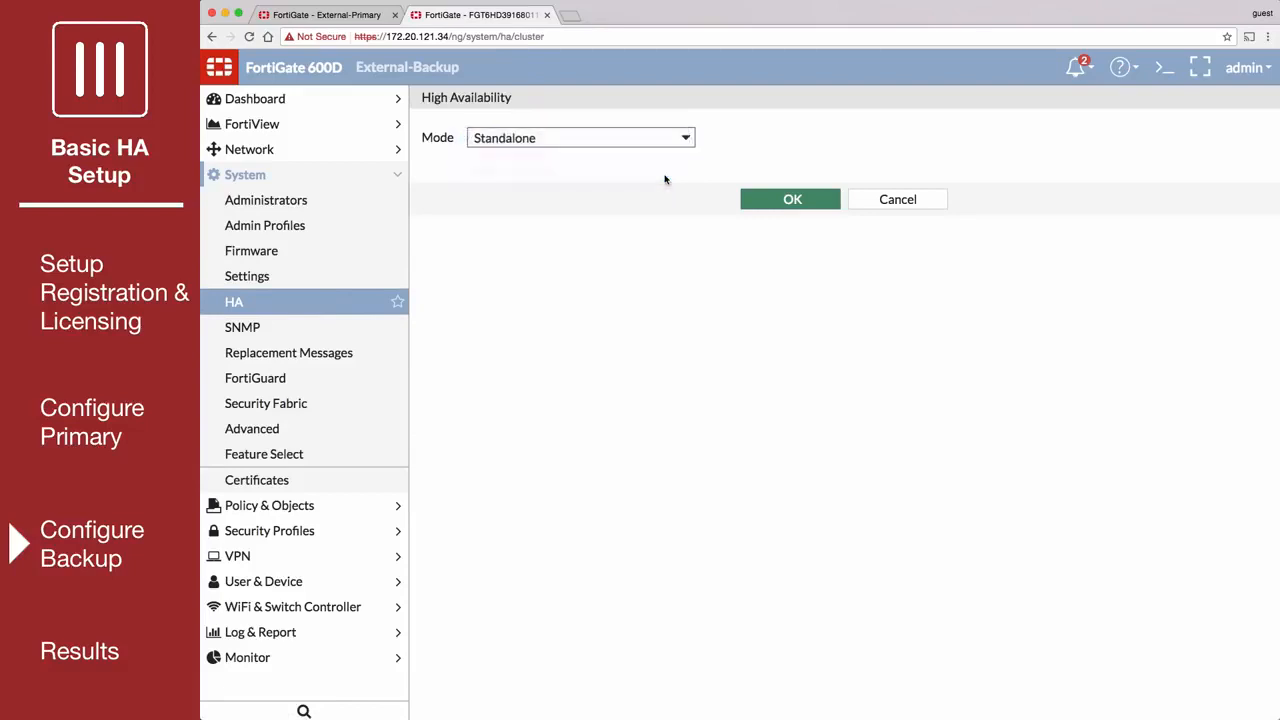
{"action": "double_click", "coordinate": [557, 162]}
{"action": "type", "text": "50"}
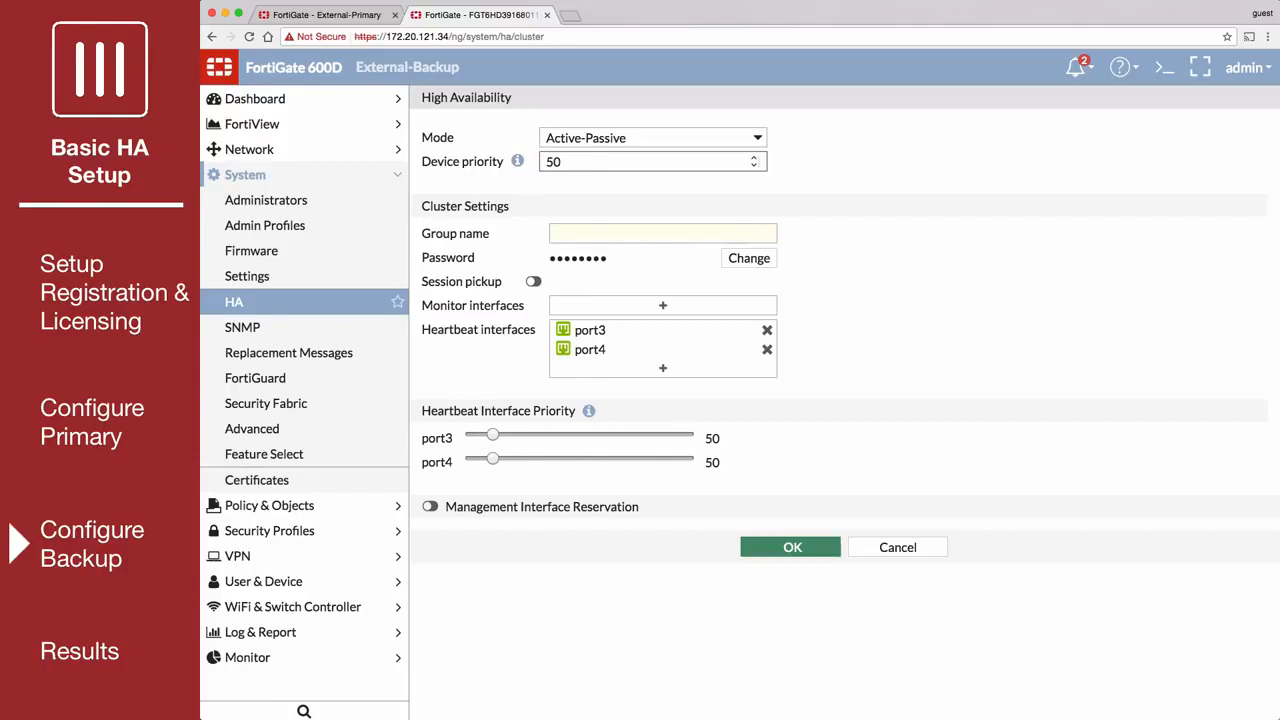
Step: Set the backup's cluster group name to External-HA-Cluster, enter the cluster password and save the HA settings
{"action": "left_click", "coordinate": [573, 232]}
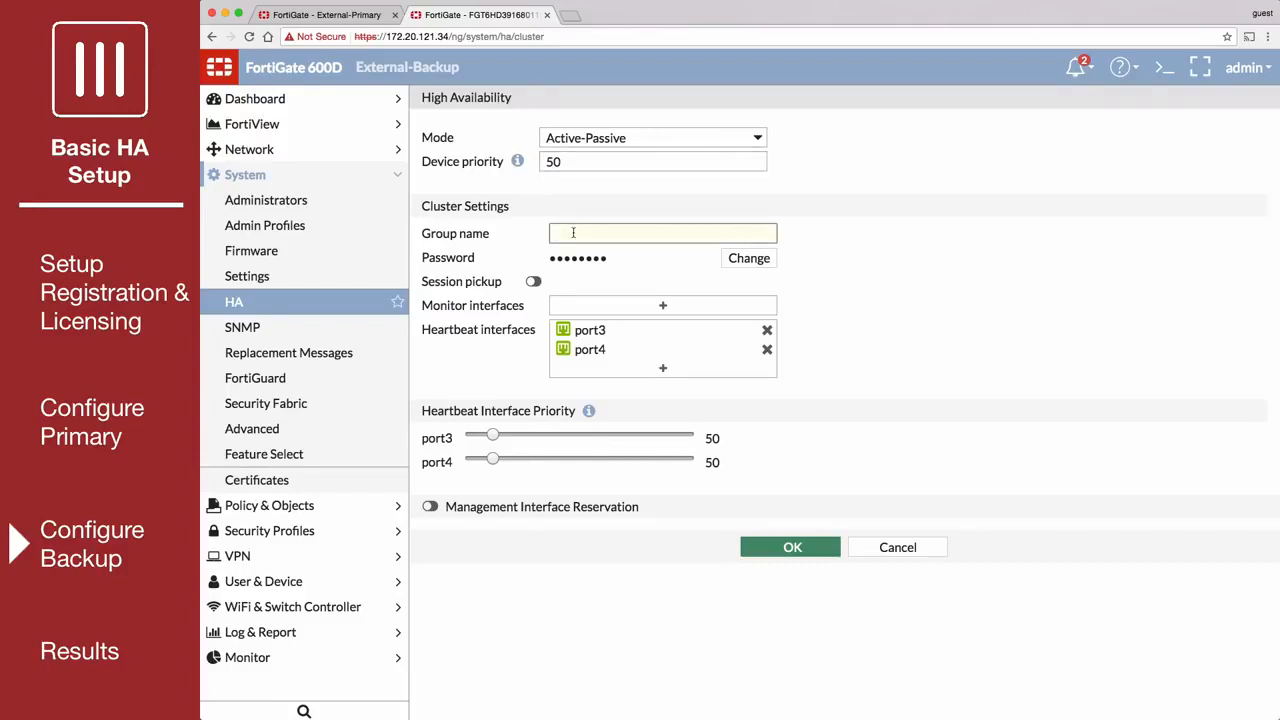
{"action": "type", "text": "External-HA-Cluster"}
{"action": "left_click", "coordinate": [758, 258]}
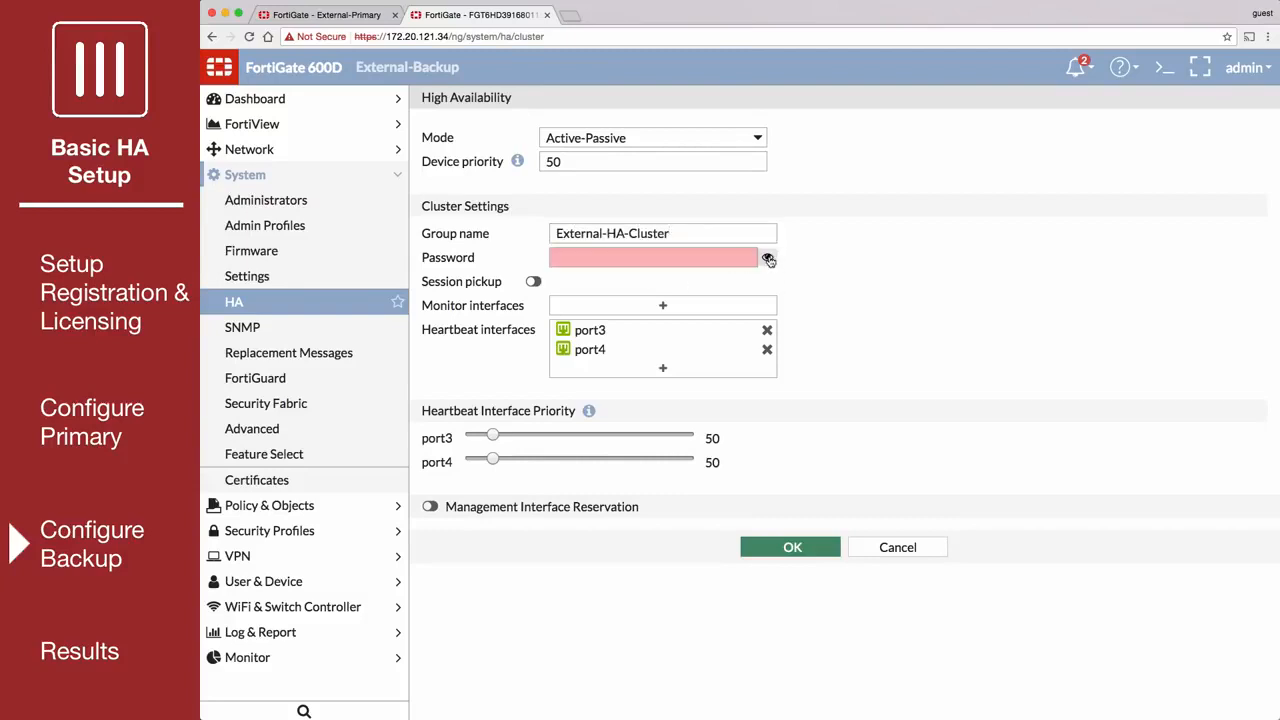
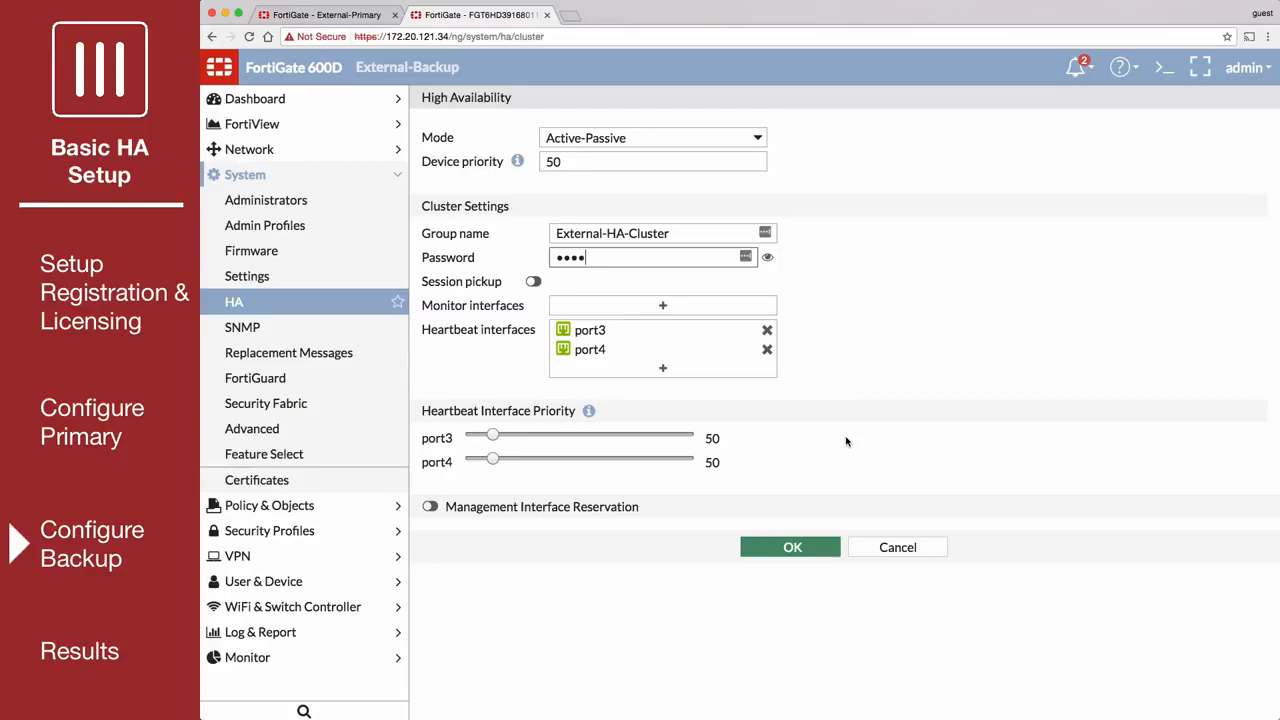
{"action": "left_click", "coordinate": [827, 550]}
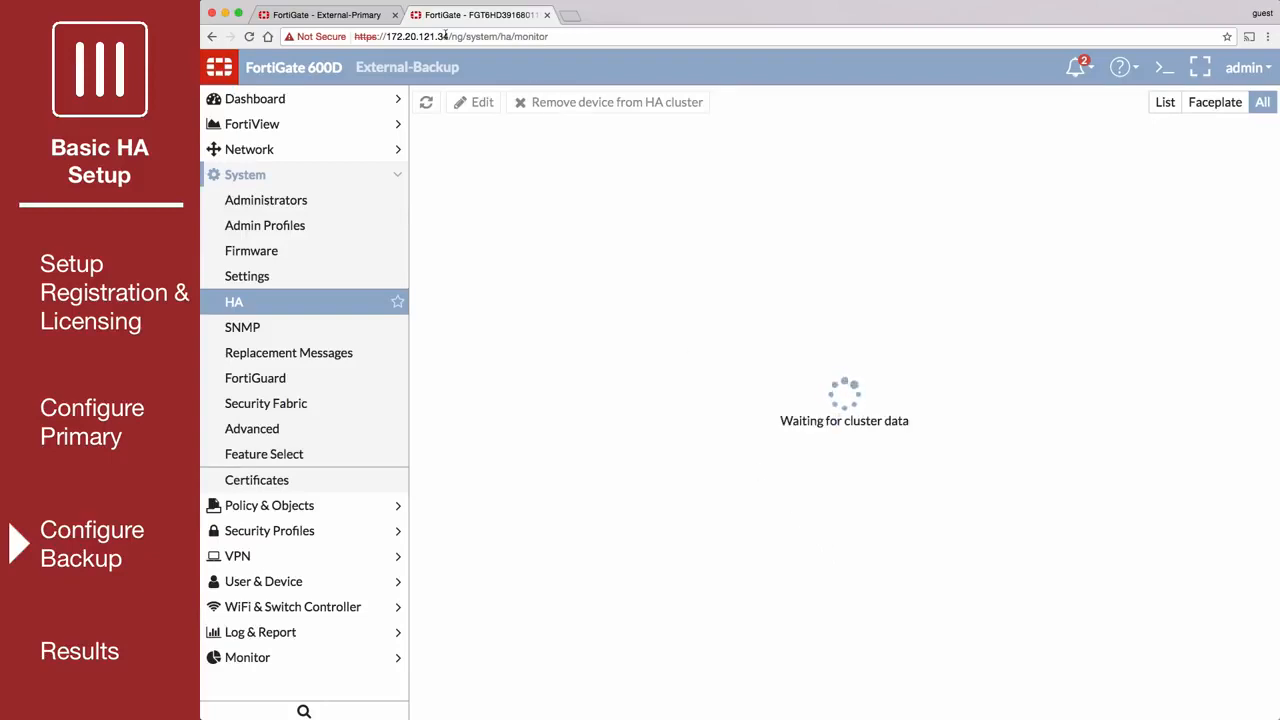
Step: Go back to the primary FortiGate, reload it and check the master's and slave's synchronization details in its HA Status
{"action": "left_click", "coordinate": [343, 14]}
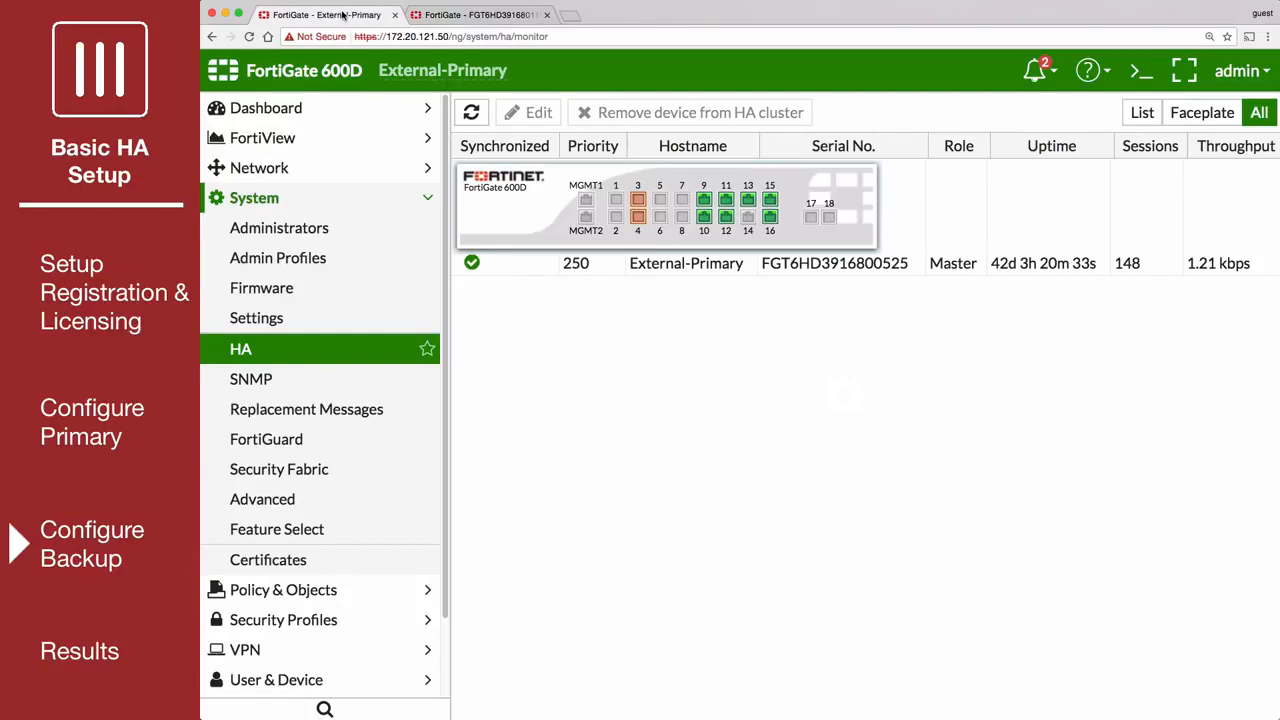
{"action": "left_click", "coordinate": [249, 36]}
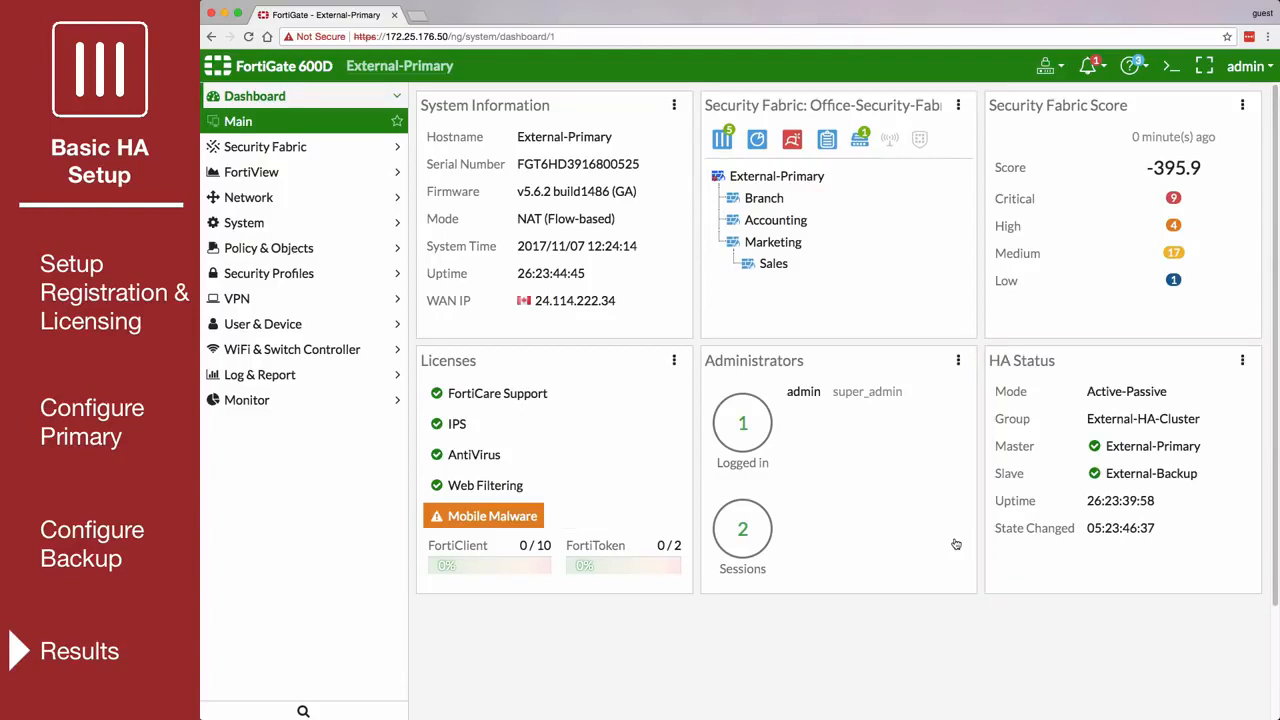
{"action": "mouse_move", "coordinate": [1108, 446]}
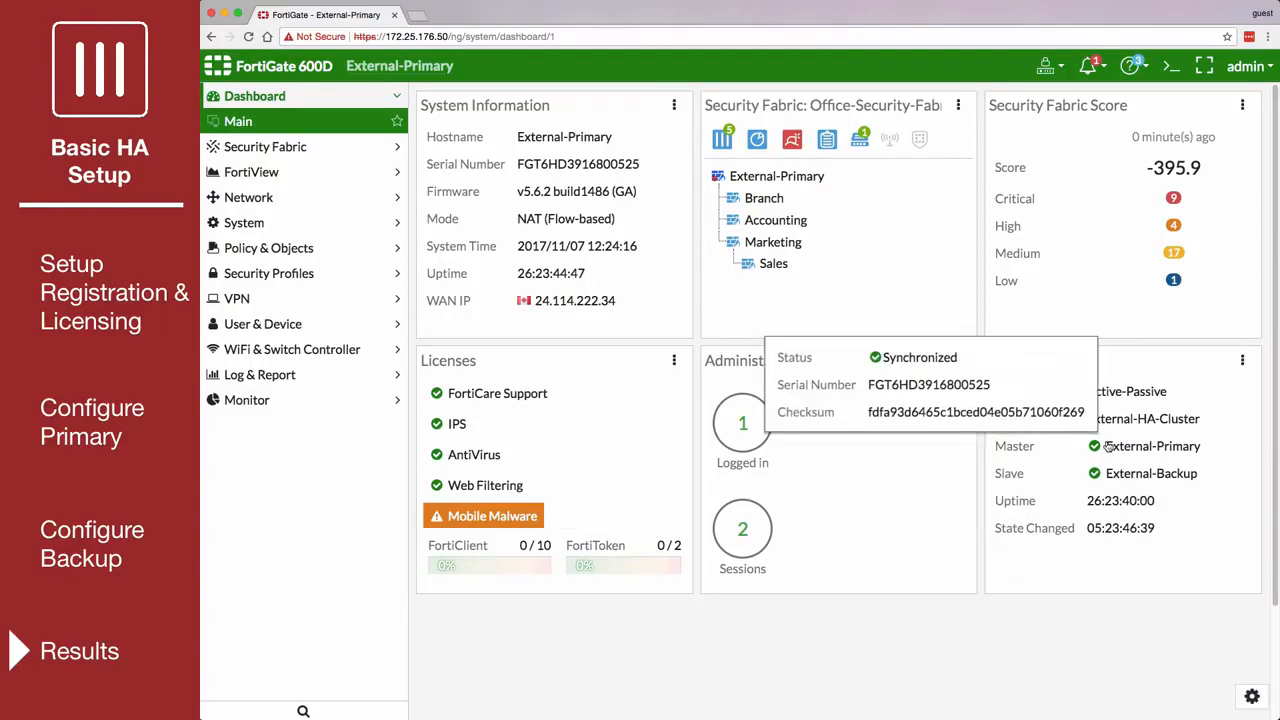
{"action": "mouse_move", "coordinate": [1109, 479]}
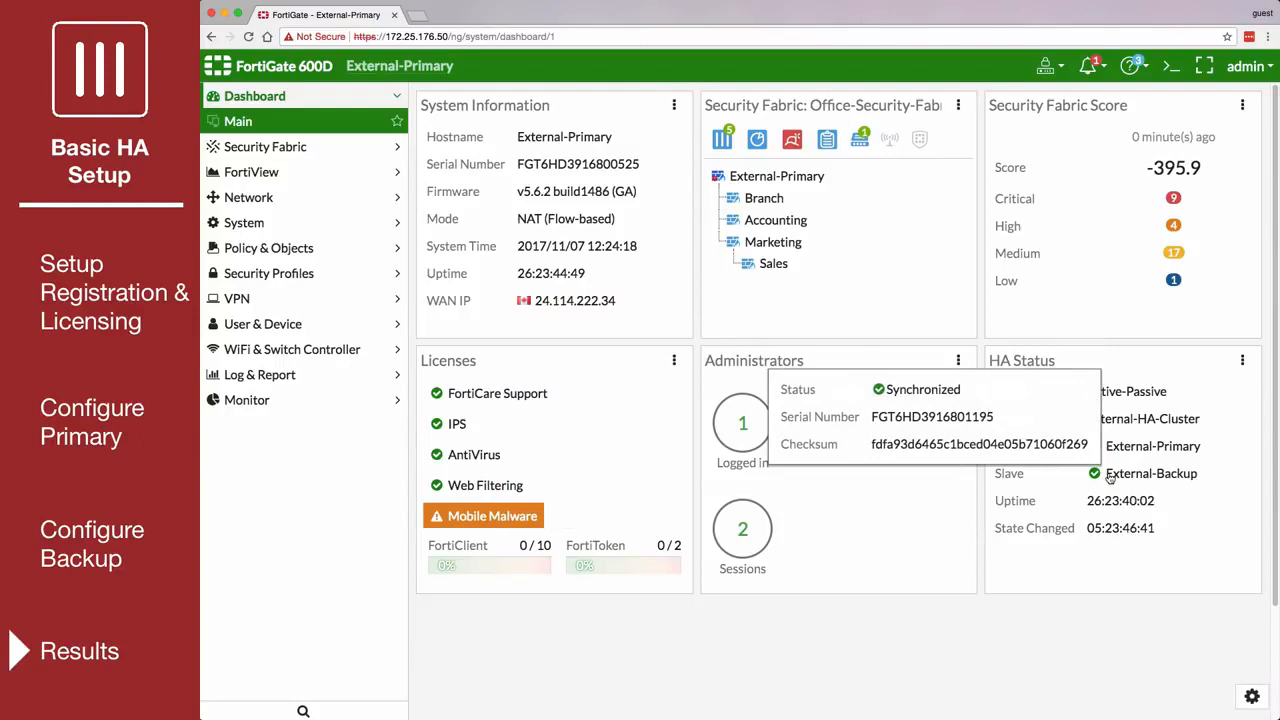
Step: Review the cluster's last state change and HA historical events, and view the Security Fabric's physical topology
{"action": "mouse_move", "coordinate": [1096, 534]}
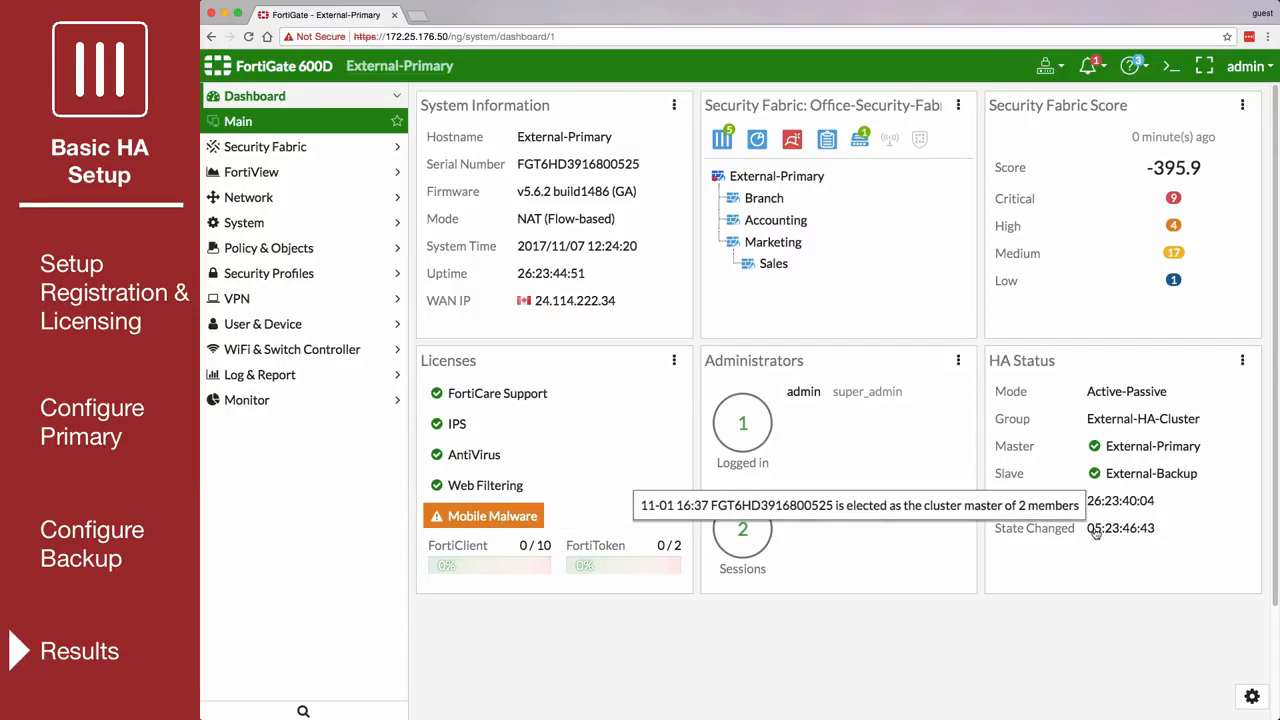
{"action": "left_click", "coordinate": [1096, 534]}
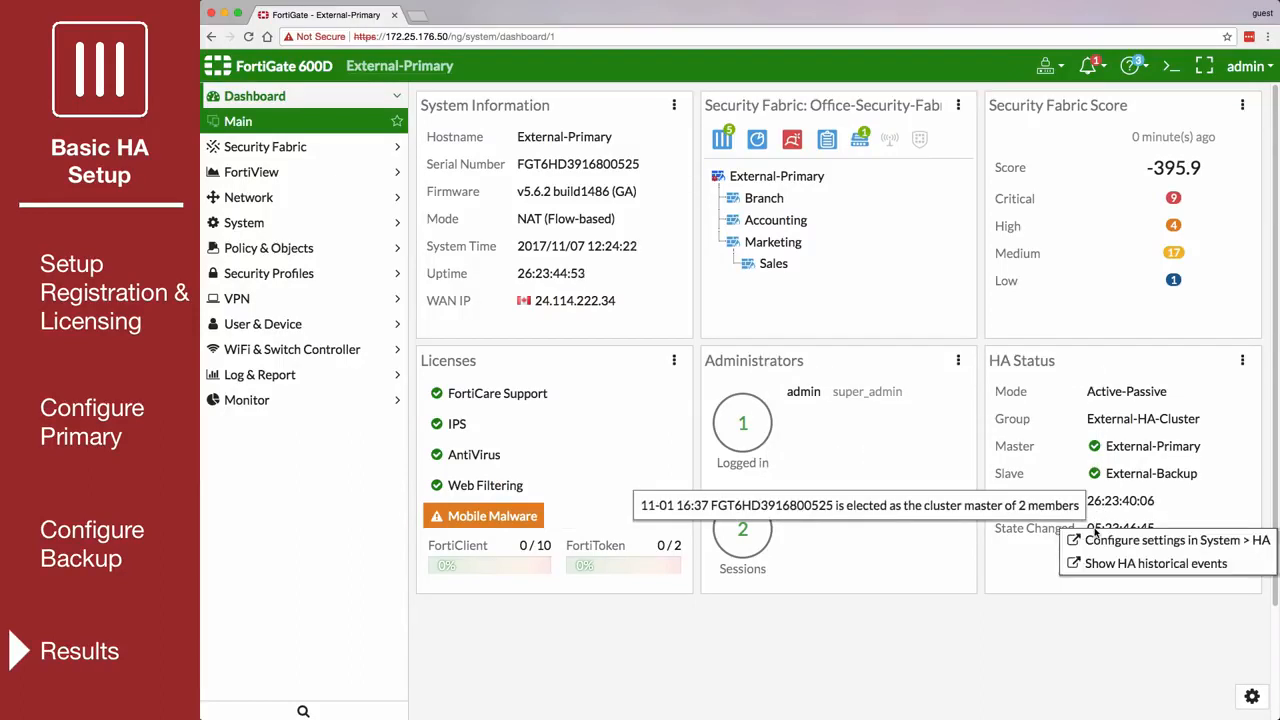
{"action": "left_click", "coordinate": [1117, 564]}
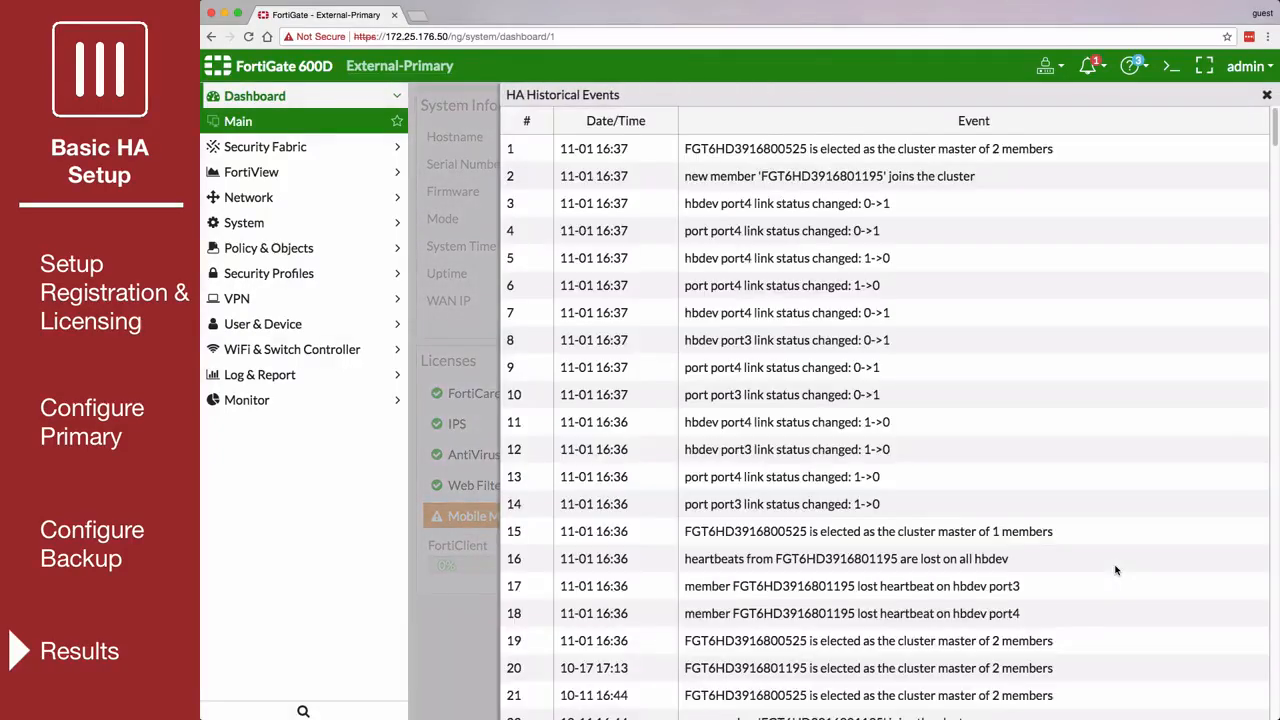
{"action": "left_click", "coordinate": [1267, 95]}
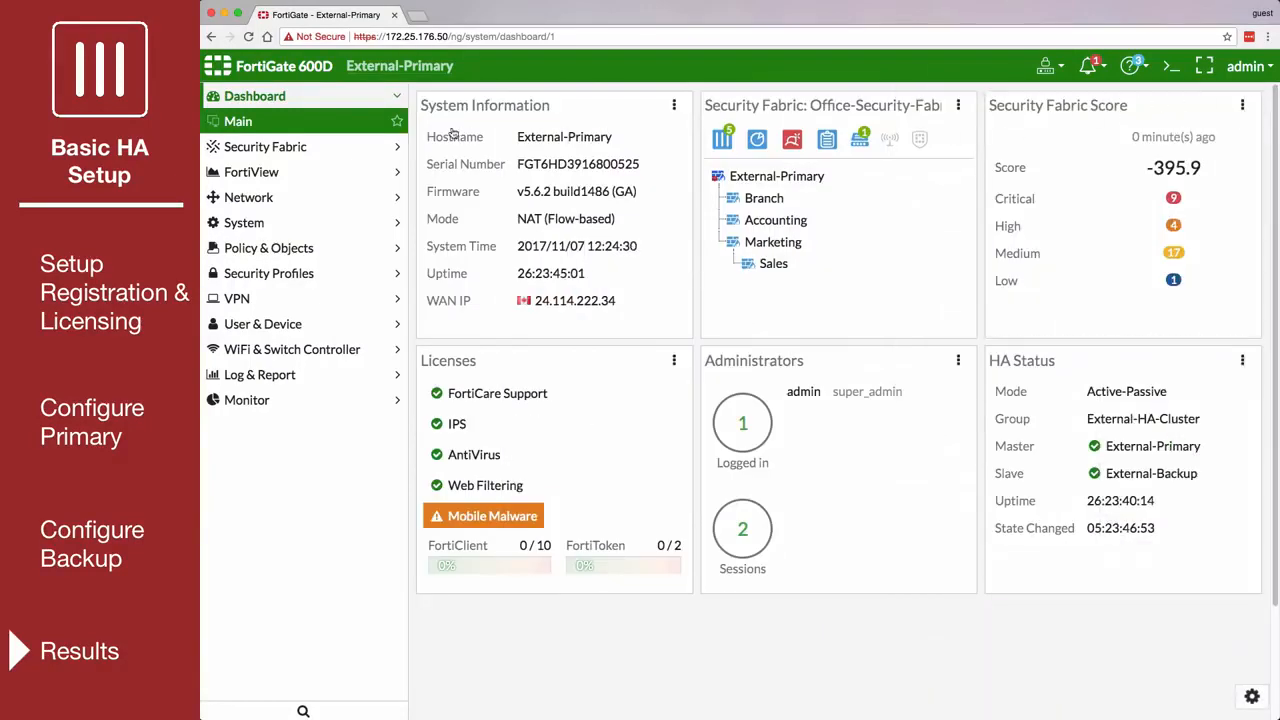
{"action": "left_click", "coordinate": [361, 146]}
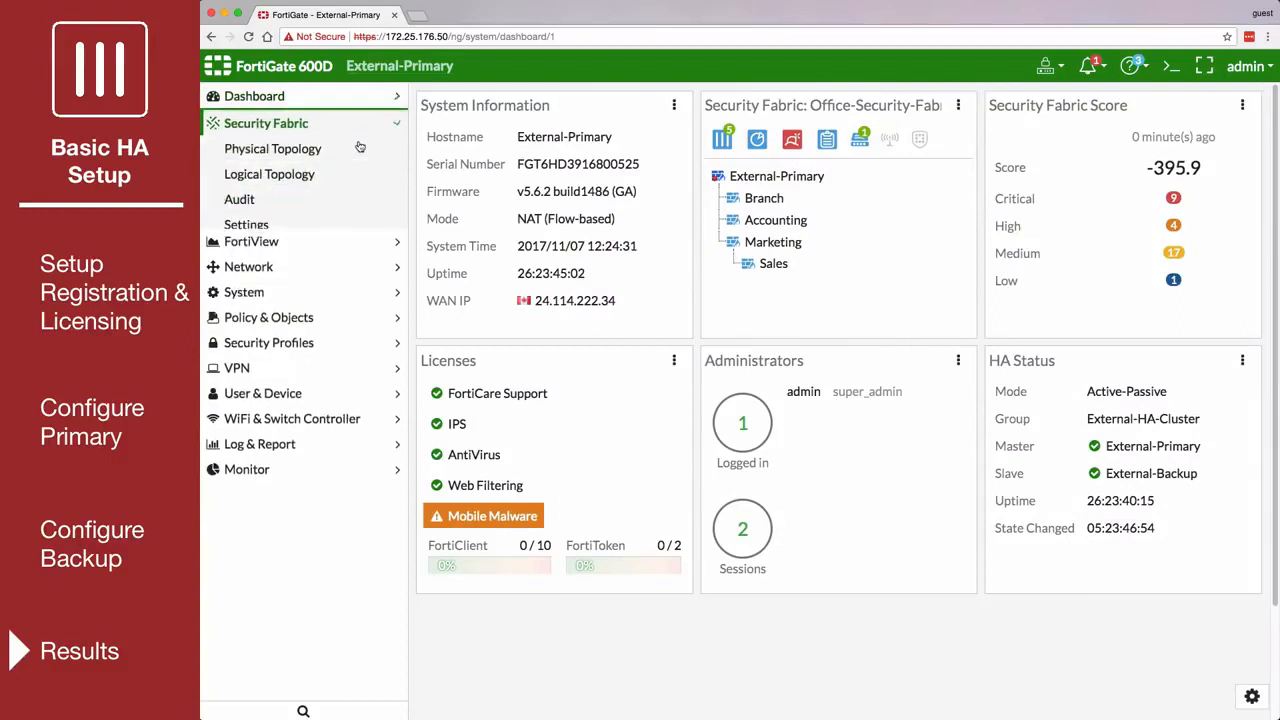
{"action": "left_click", "coordinate": [355, 148]}
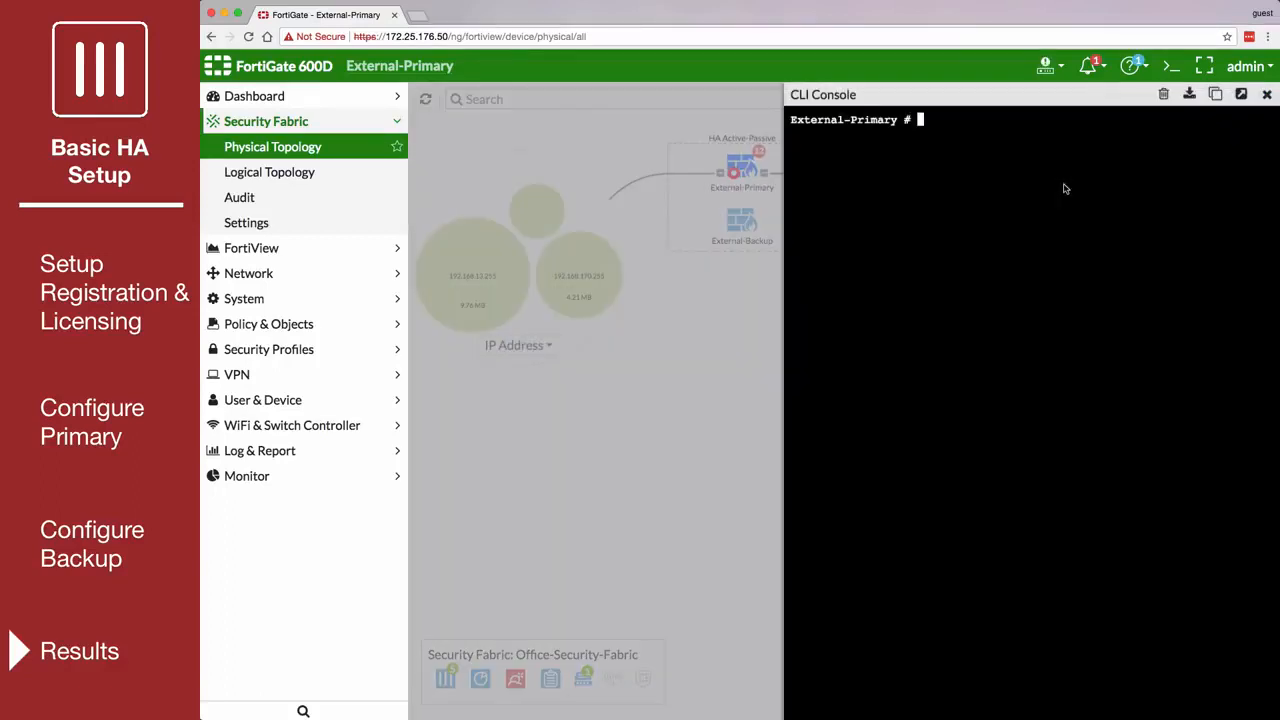
Step: Shut down External-Primary by running execute shutdown in the CLI console and confirming with y
{"action": "type", "text": "execute shutdown"}
{"action": "key", "text": "Return"}
{"action": "type", "text": "y"}
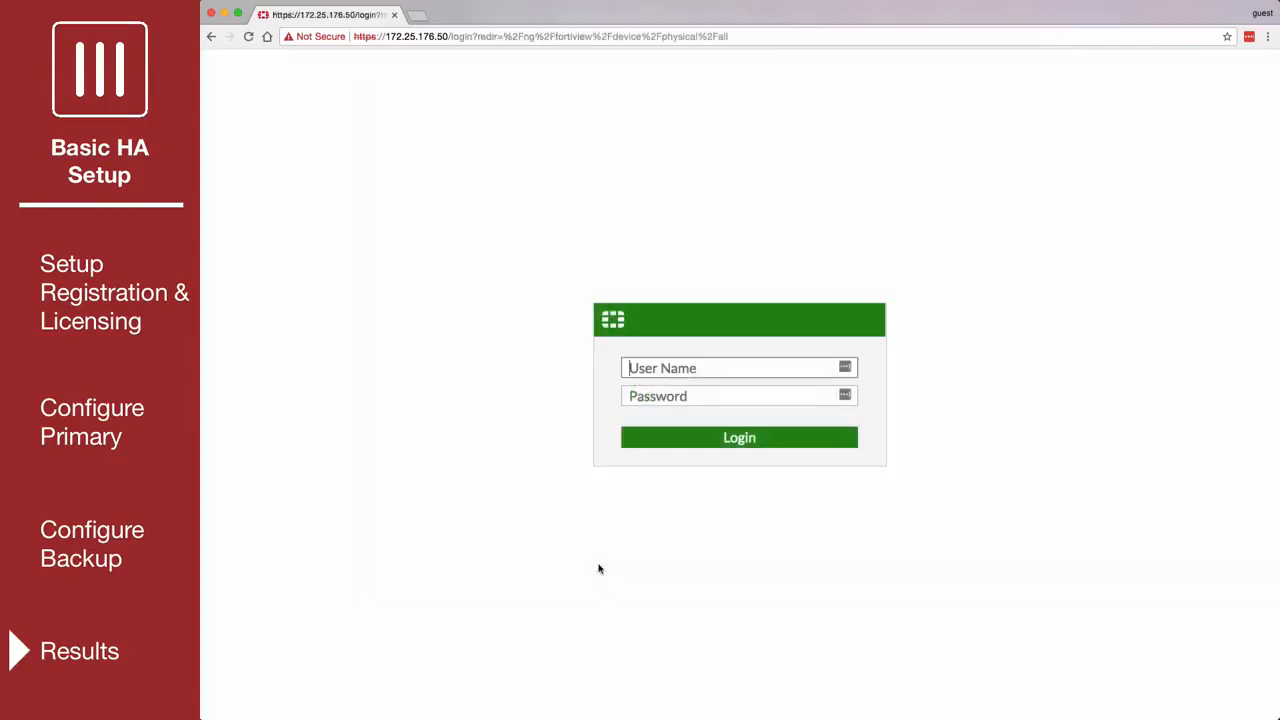
Step: Log back in to the FortiGate with the admin account
{"action": "type", "text": "admin"}
{"action": "key", "text": "Return"}
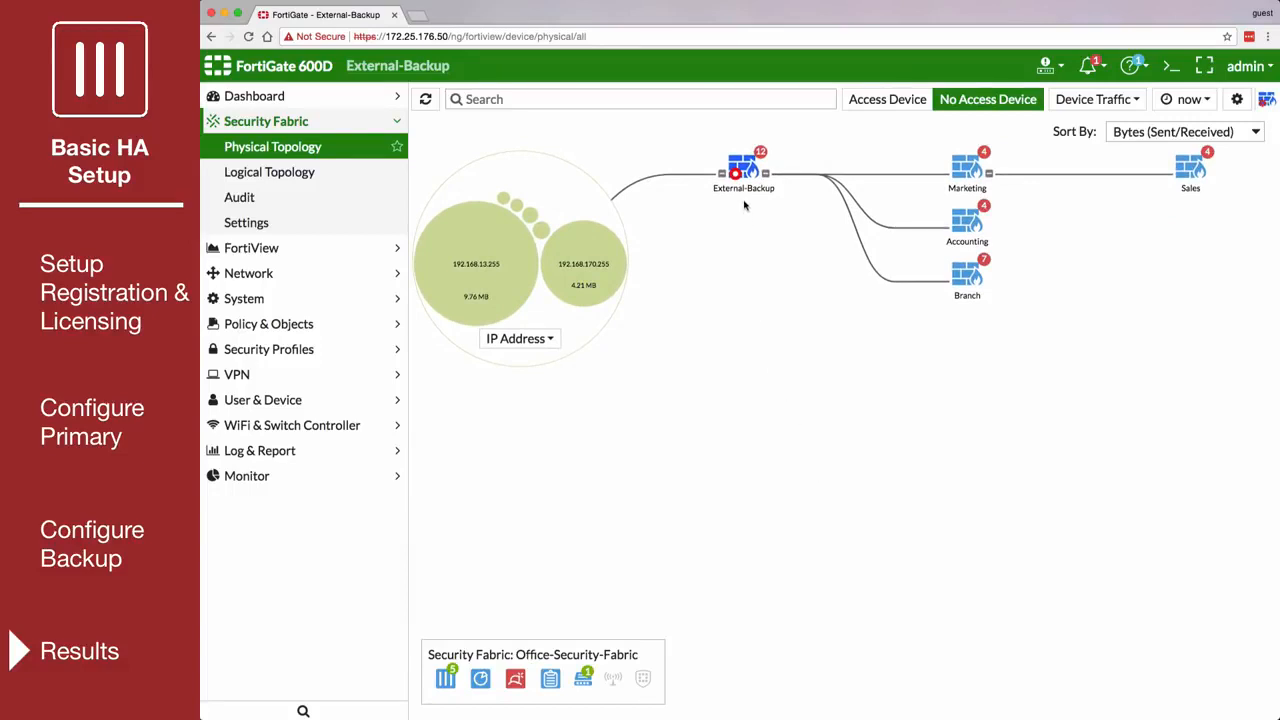
Step: Check the master unit's synchronization details in the HA Status on the main dashboard
{"action": "left_click", "coordinate": [365, 99]}
{"action": "left_click", "coordinate": [353, 119]}
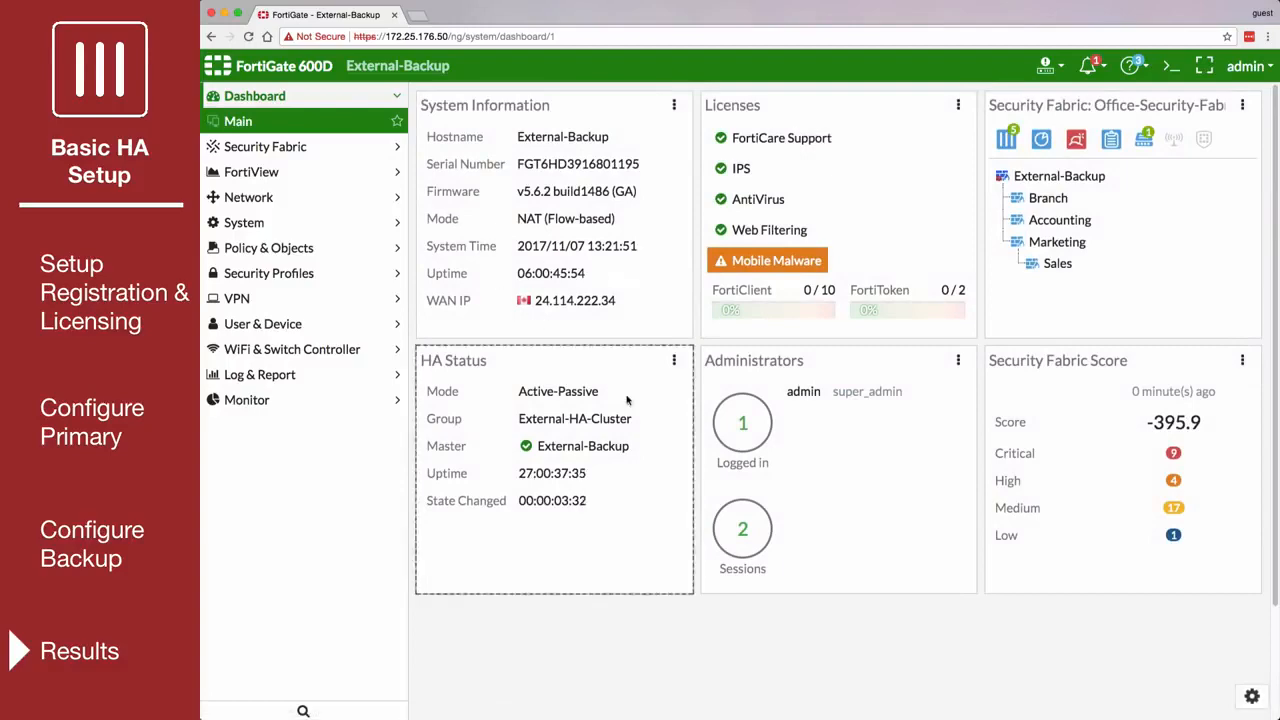
{"action": "mouse_move", "coordinate": [633, 451]}
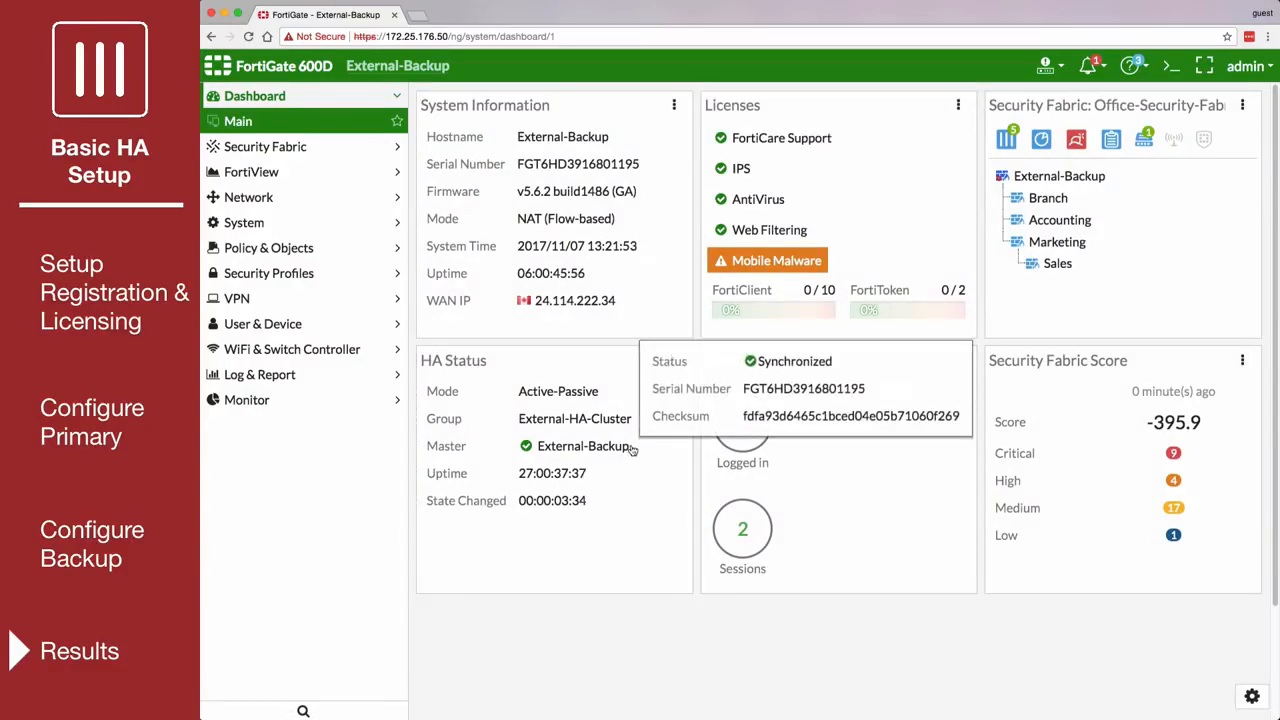